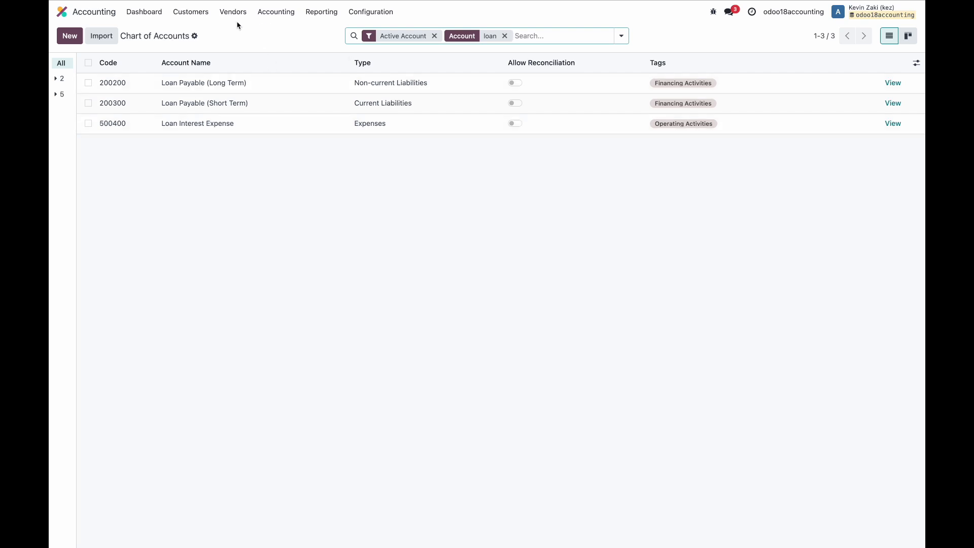
# Step: Clear the default account of the Loan journal and save the journal
pyautogui.click(350, 12)
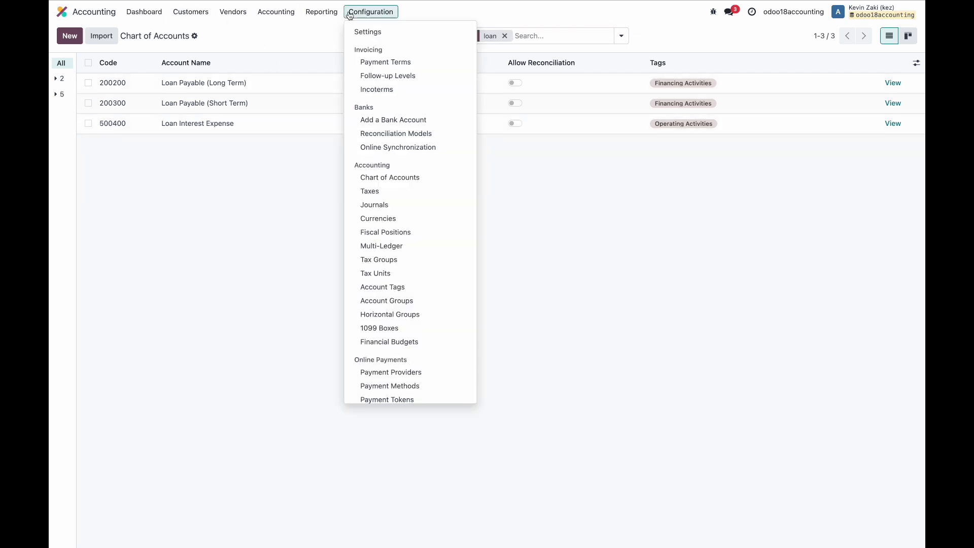
pyautogui.click(389, 207)
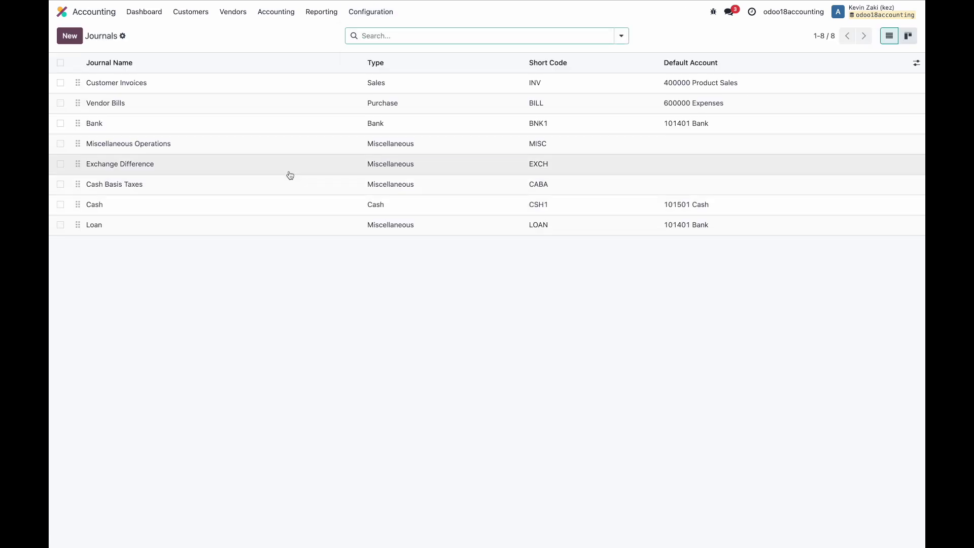
pyautogui.click(272, 221)
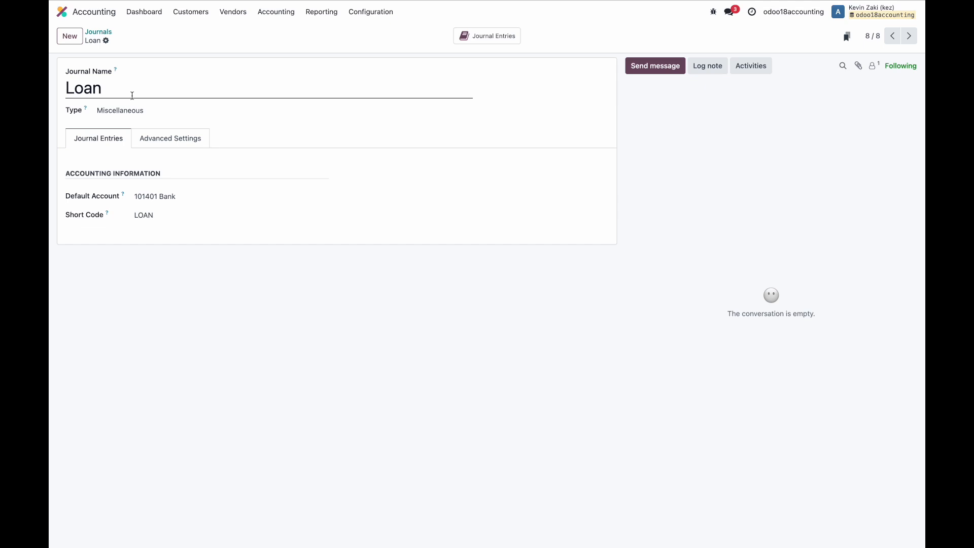
pyautogui.click(205, 192)
pyautogui.press('BackSpace')
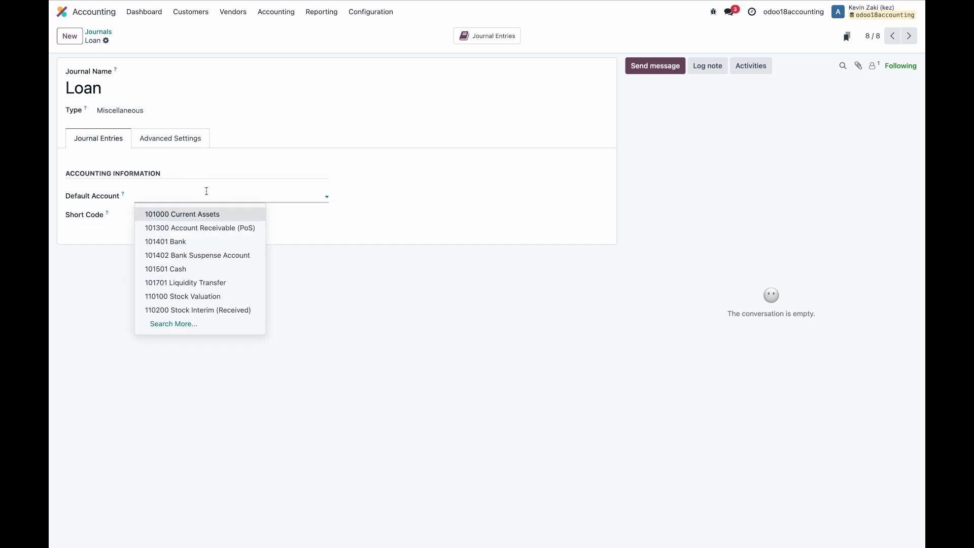
pyautogui.click(205, 165)
pyautogui.click(121, 40)
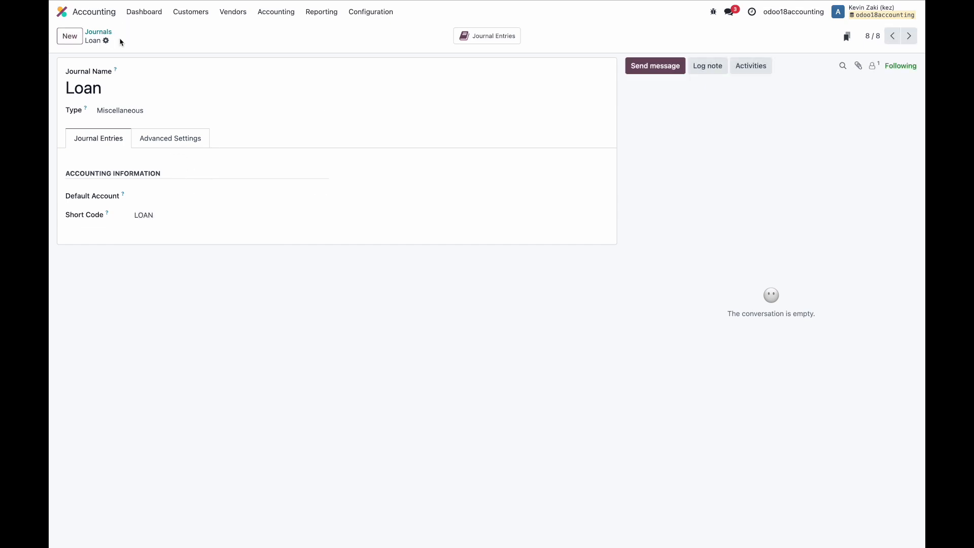
# Step: Start a new transaction in the Bank journal's transaction list with the label "Loan"
pyautogui.click(152, 12)
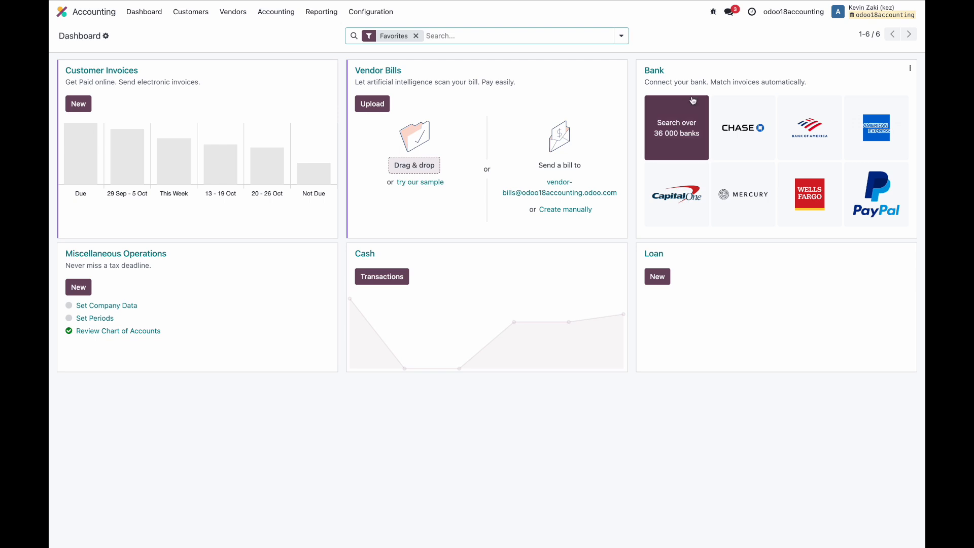
pyautogui.click(910, 70)
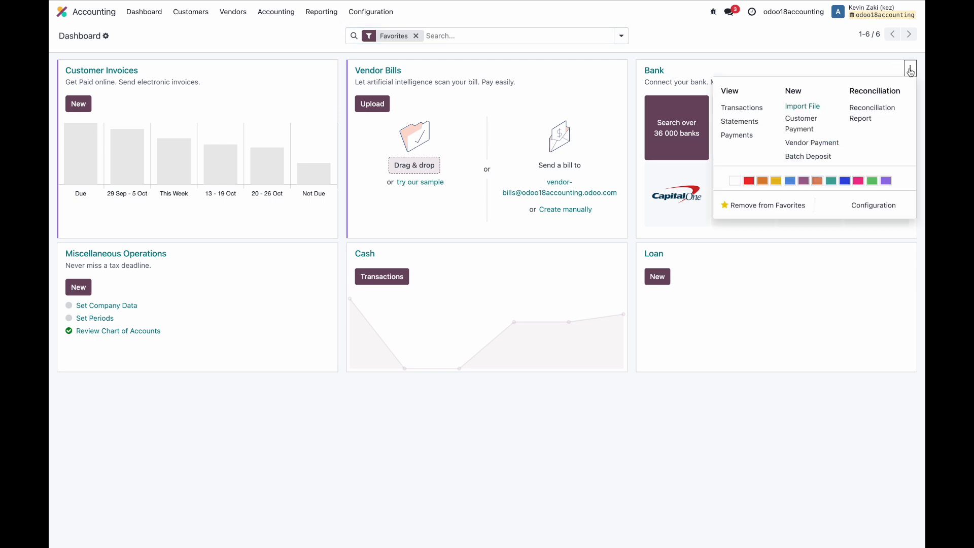
pyautogui.click(757, 106)
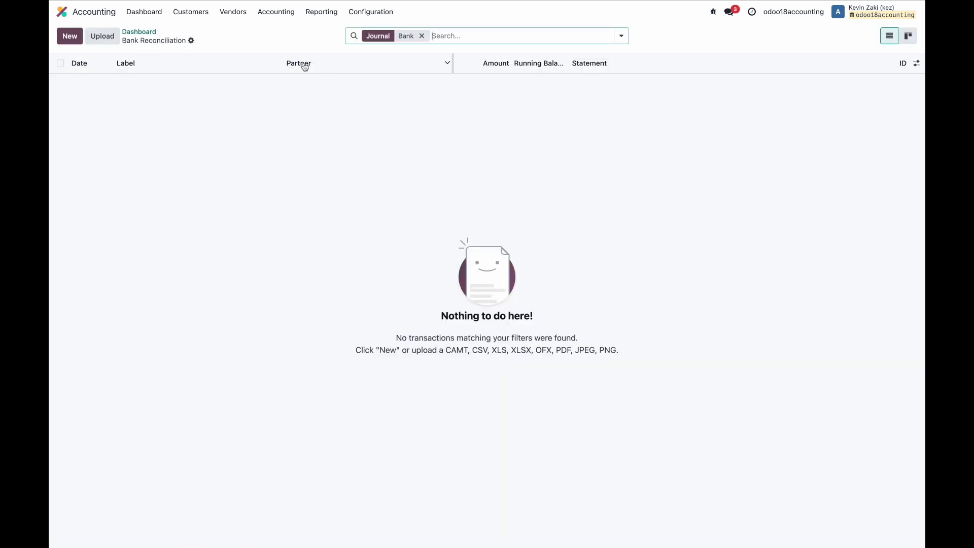
pyautogui.click(79, 42)
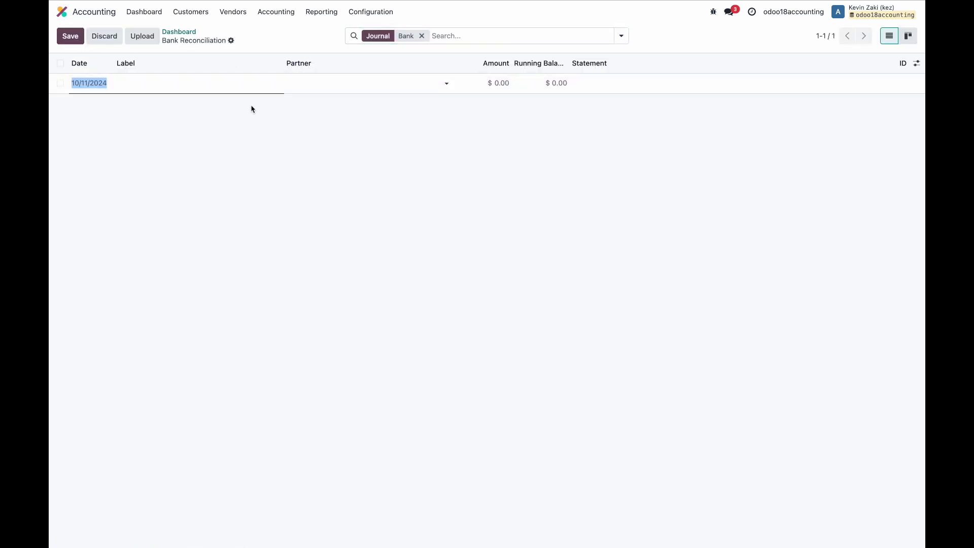
pyautogui.click(241, 91)
pyautogui.write('Loan')
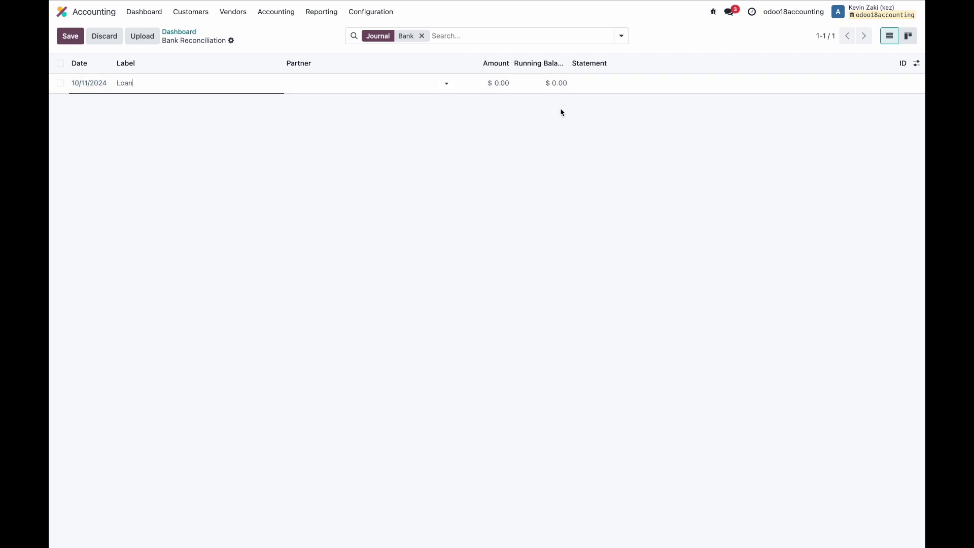
# Step: Set the bank transaction's amount to $100,000, save it and return to the accounting dashboard
pyautogui.click(537, 83)
pyautogui.click(484, 83)
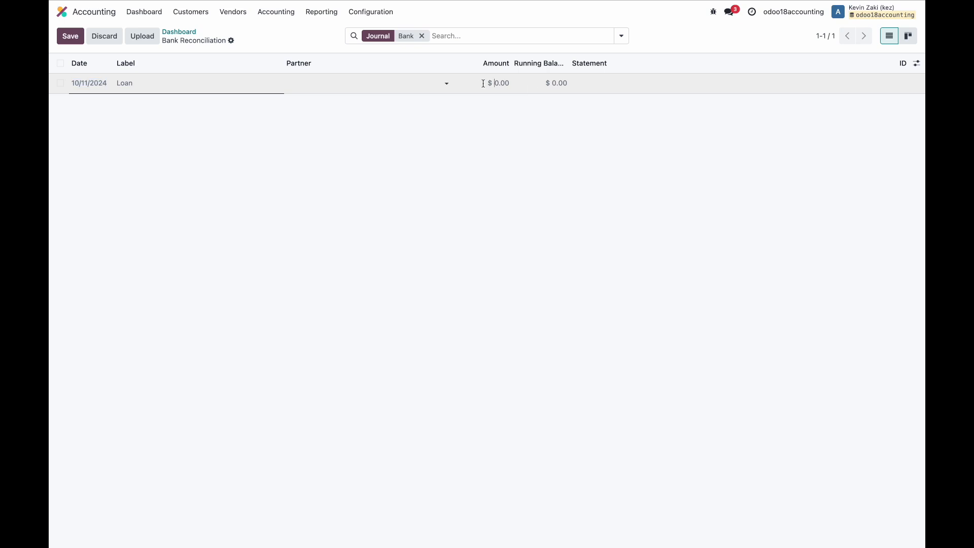
pyautogui.hotkey('ctrl', 'a')
pyautogui.write('100,')
pyautogui.write('000')
pyautogui.click(489, 139)
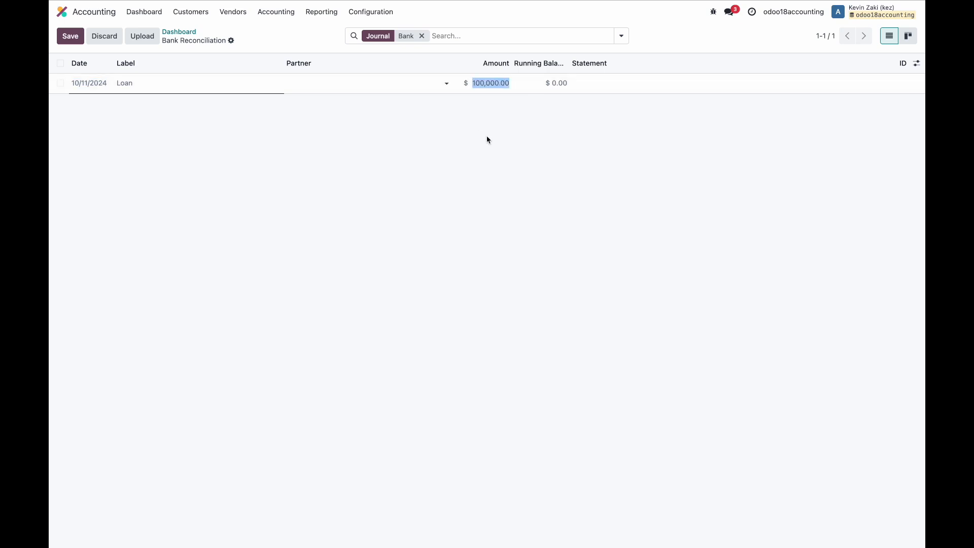
pyautogui.click(142, 11)
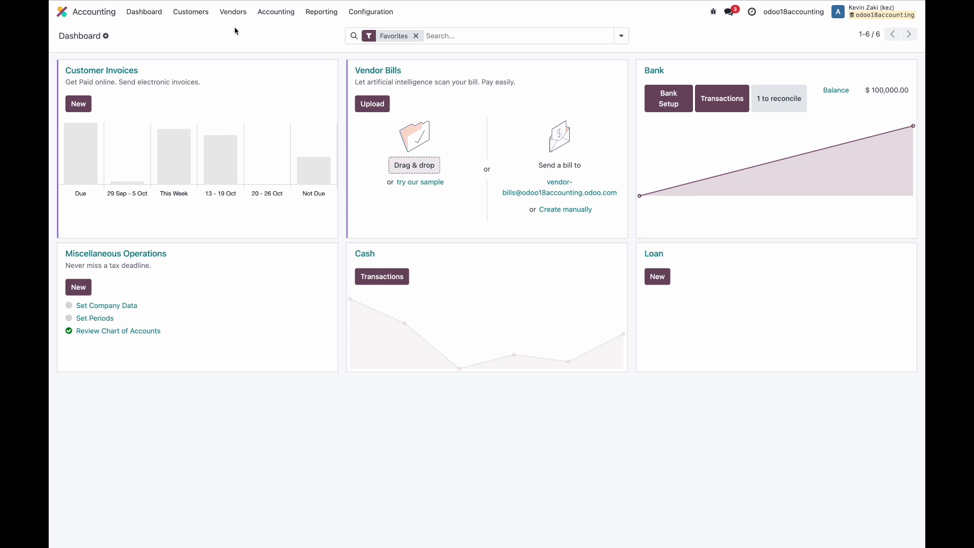
# Step: Create a new loan record named "Loan" in the loans list
pyautogui.click(274, 12)
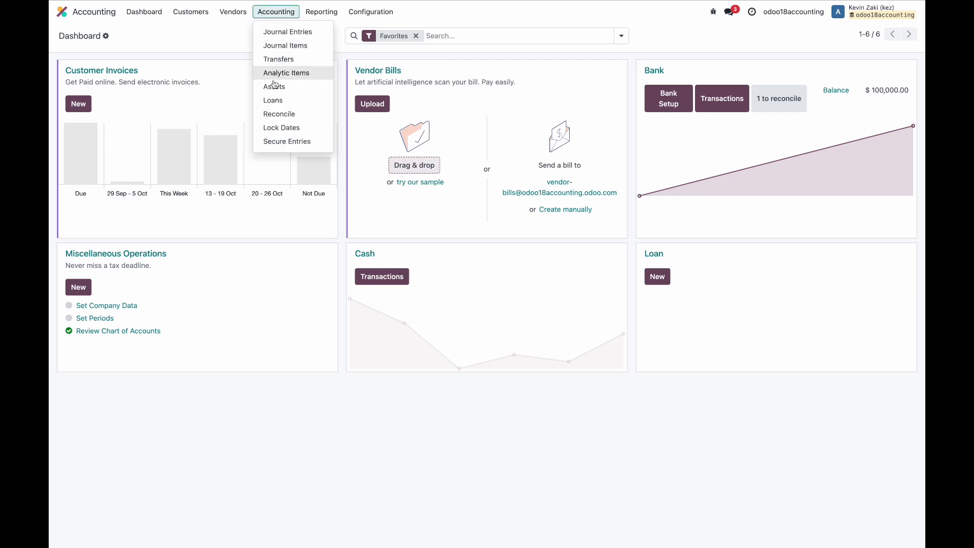
pyautogui.click(279, 100)
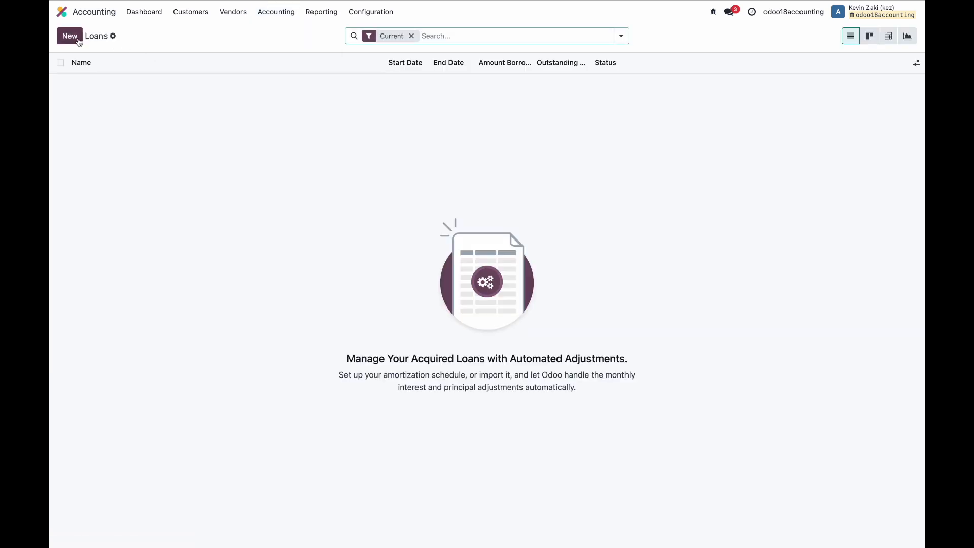
pyautogui.click(76, 38)
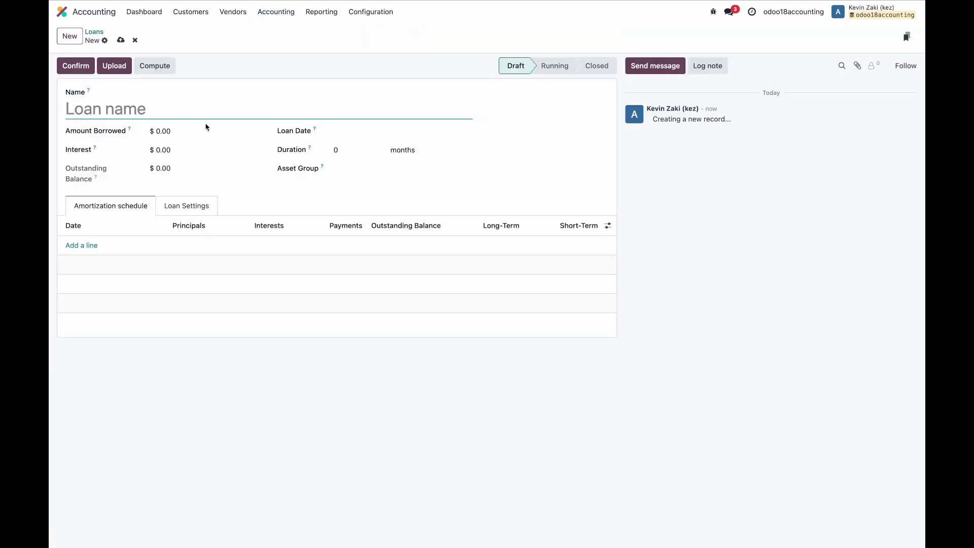
pyautogui.write('Loan')
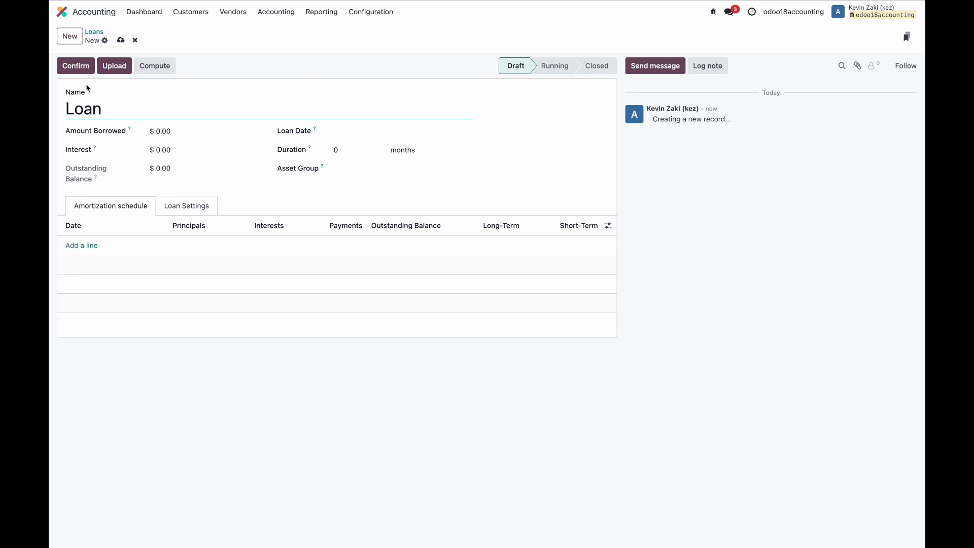
pyautogui.click(161, 83)
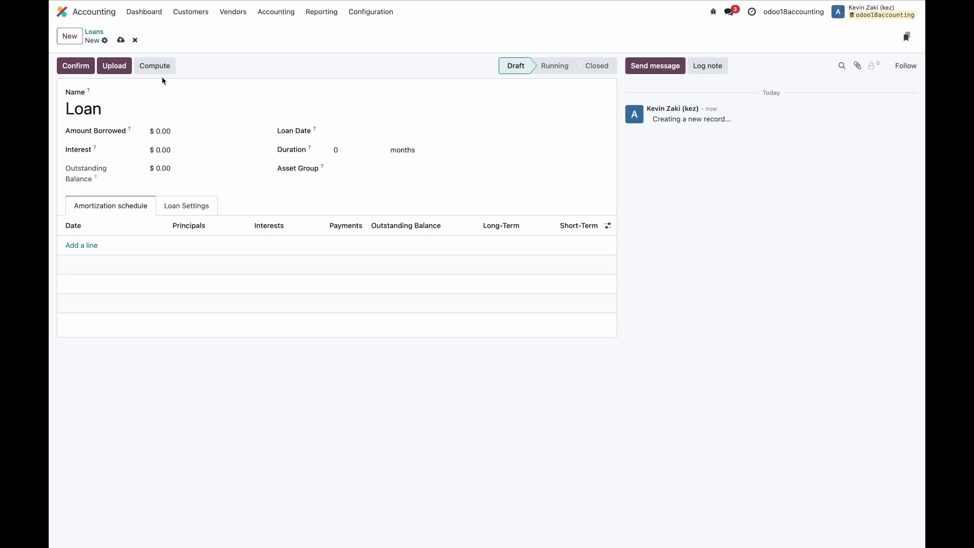
# Step: Open the loan computation for the new loan and set its compounding method to 30U/360
pyautogui.click(160, 67)
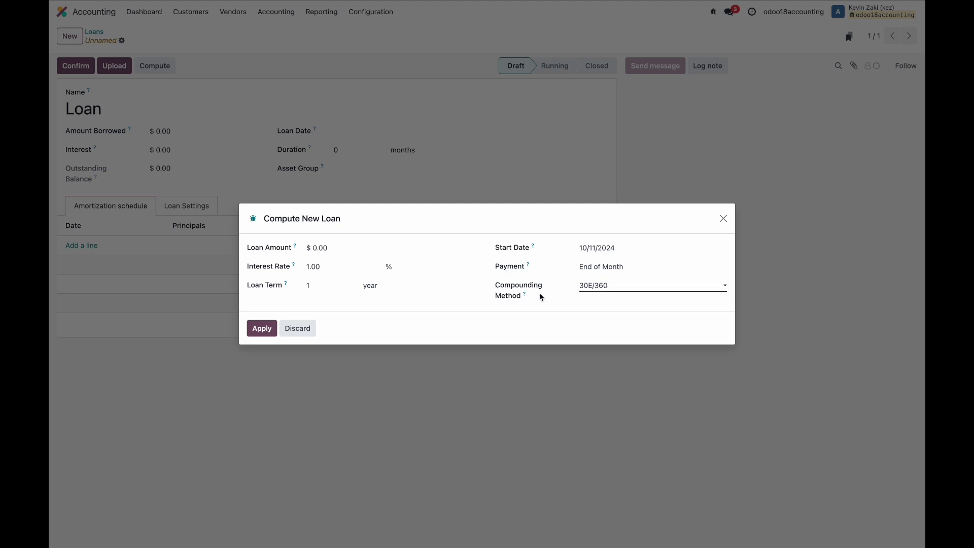
pyautogui.click(604, 287)
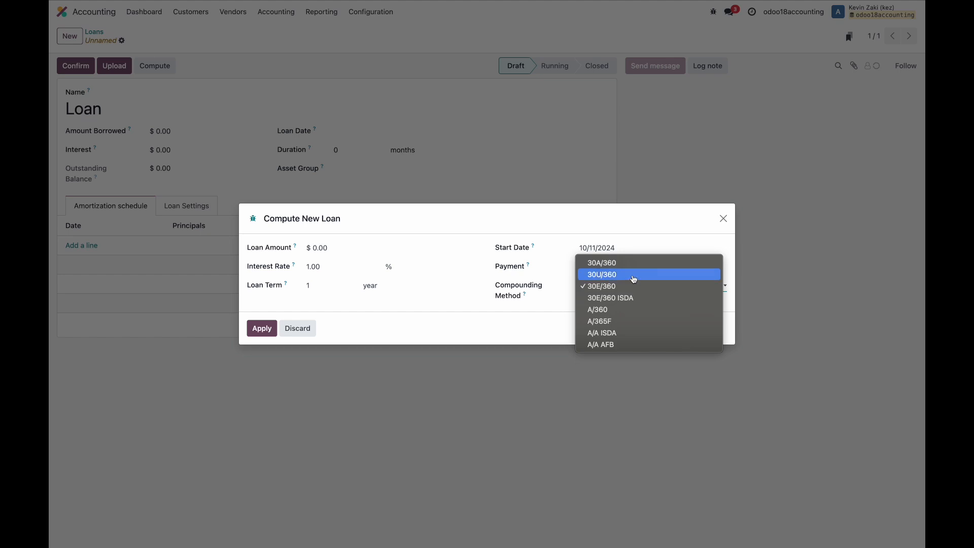
pyautogui.click(634, 280)
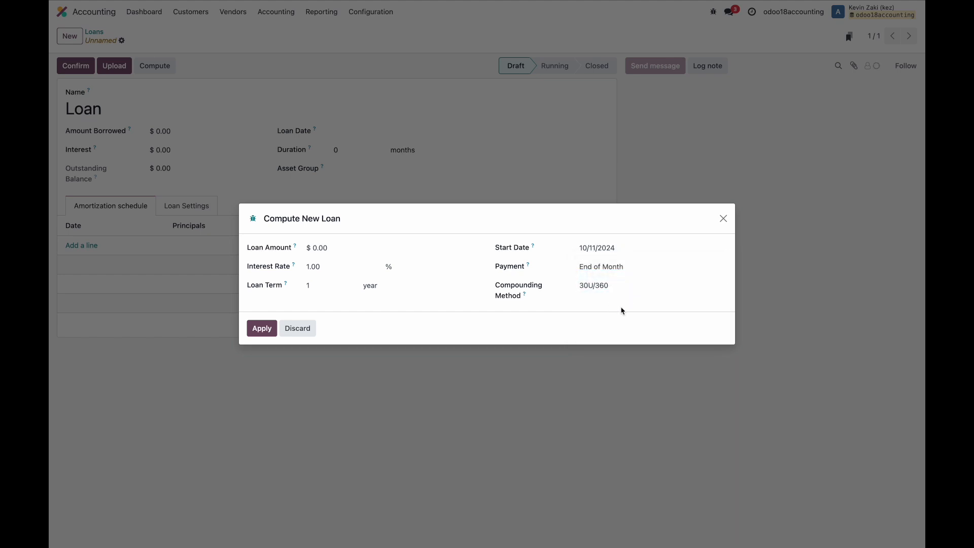
pyautogui.click(592, 291)
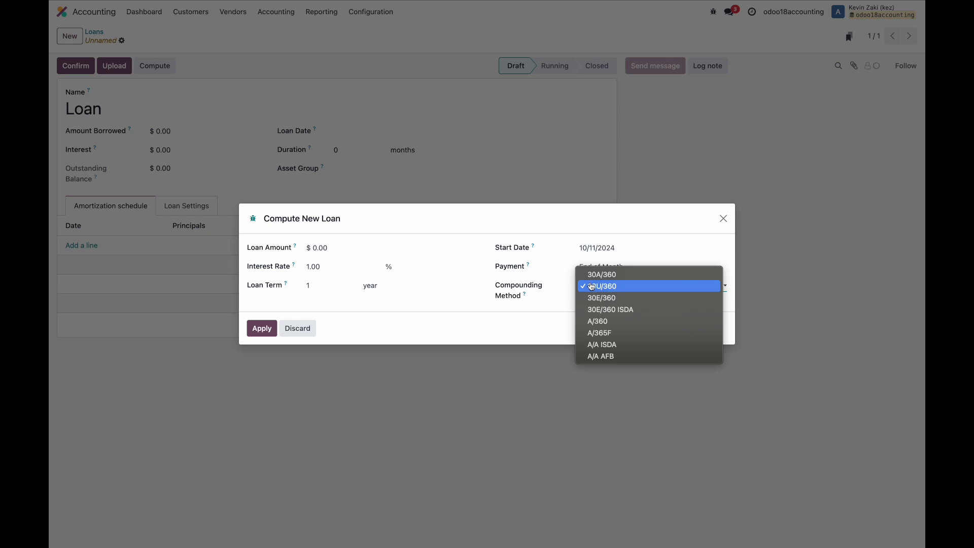
pyautogui.click(548, 298)
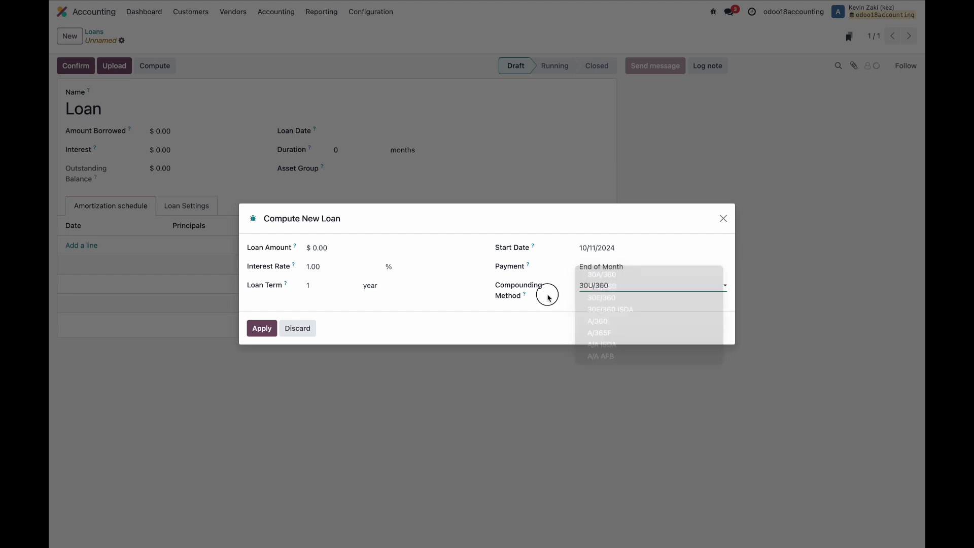
# Step: Set the loan amount to $100,000, the interest rate to 5% and the loan term to 5 years
pyautogui.click(360, 249)
pyautogui.write('1')
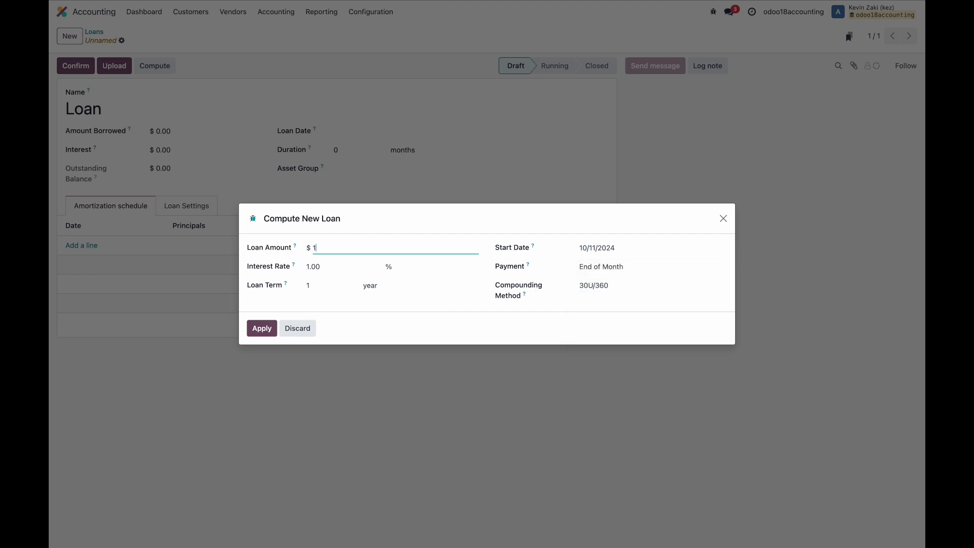
pyautogui.write('00,000')
pyautogui.click(353, 266)
pyautogui.write('5')
pyautogui.click(329, 214)
pyautogui.write('5')
pyautogui.click(370, 220)
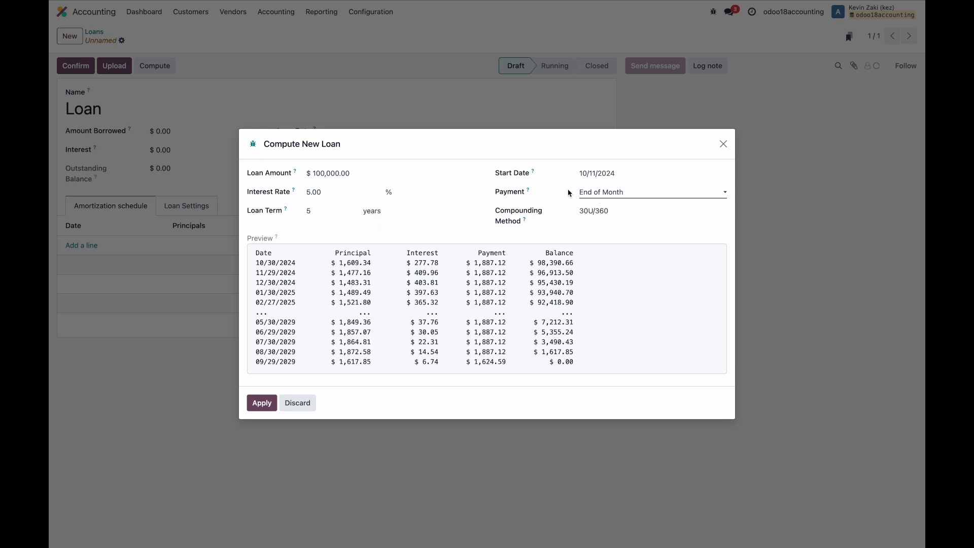
# Step: Review the start date and payment timing choices, and apply the computed amortization schedule to the loan
pyautogui.click(591, 176)
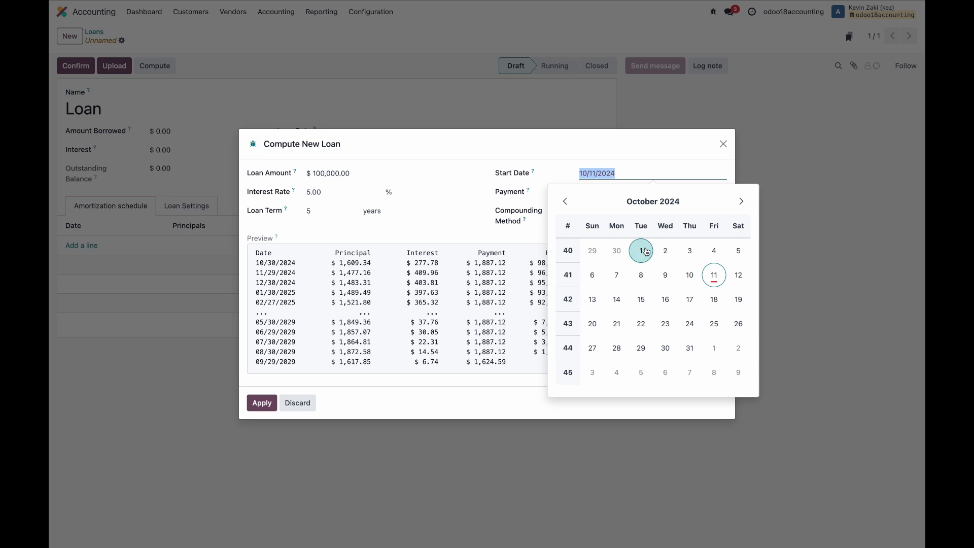
pyautogui.click(628, 178)
pyautogui.click(629, 181)
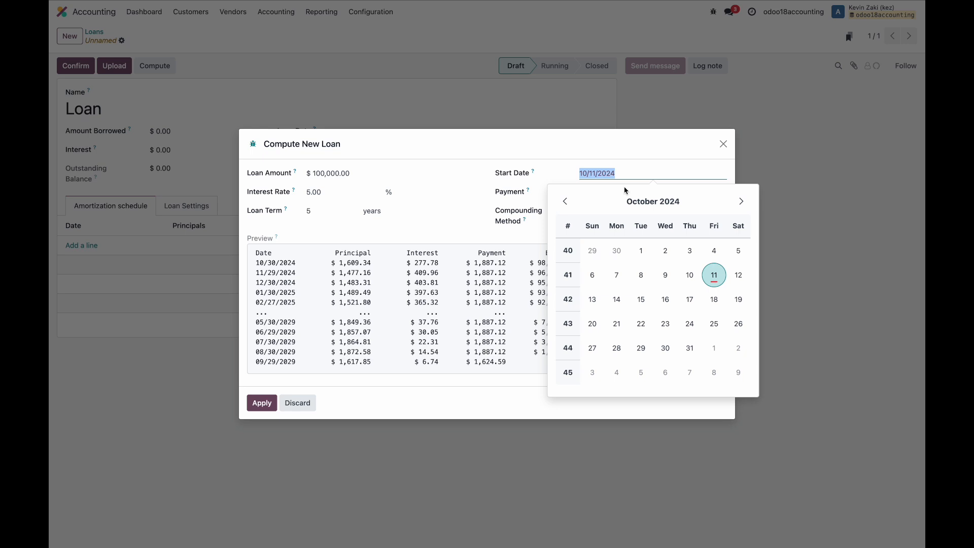
pyautogui.click(623, 159)
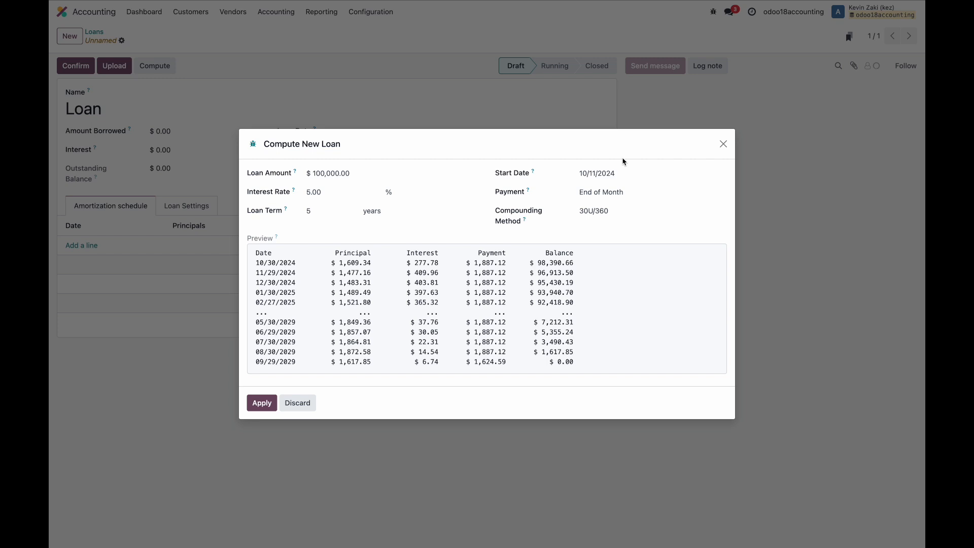
pyautogui.click(621, 191)
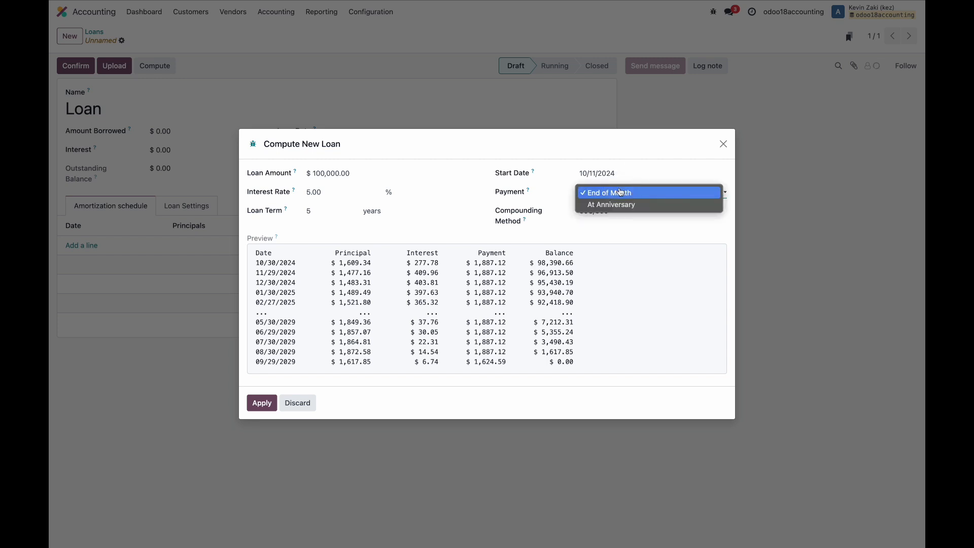
pyautogui.click(592, 162)
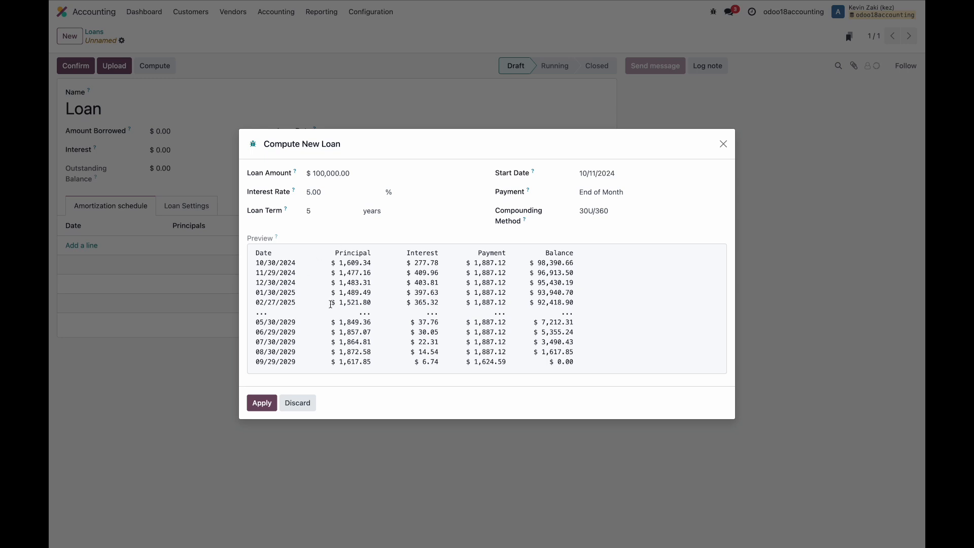
pyautogui.click(263, 403)
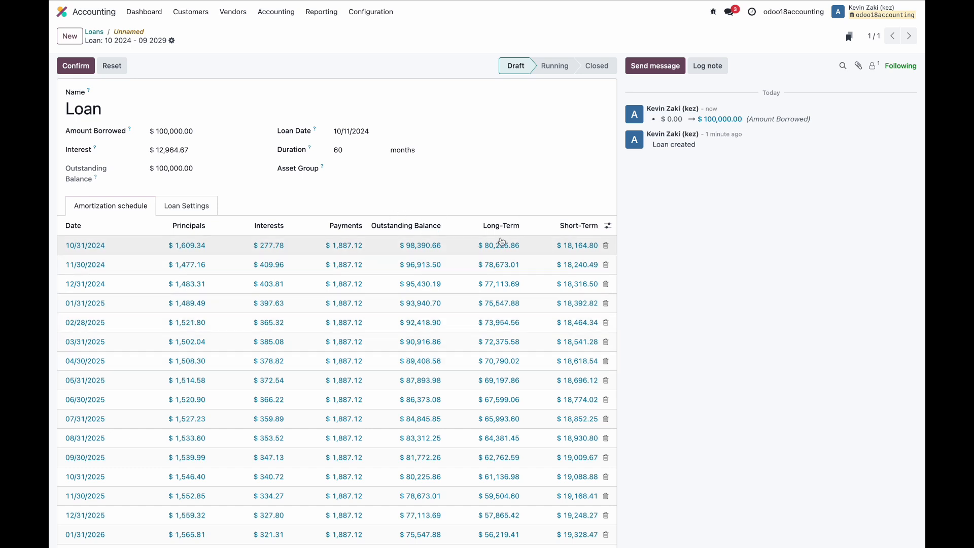
pyautogui.click(609, 225)
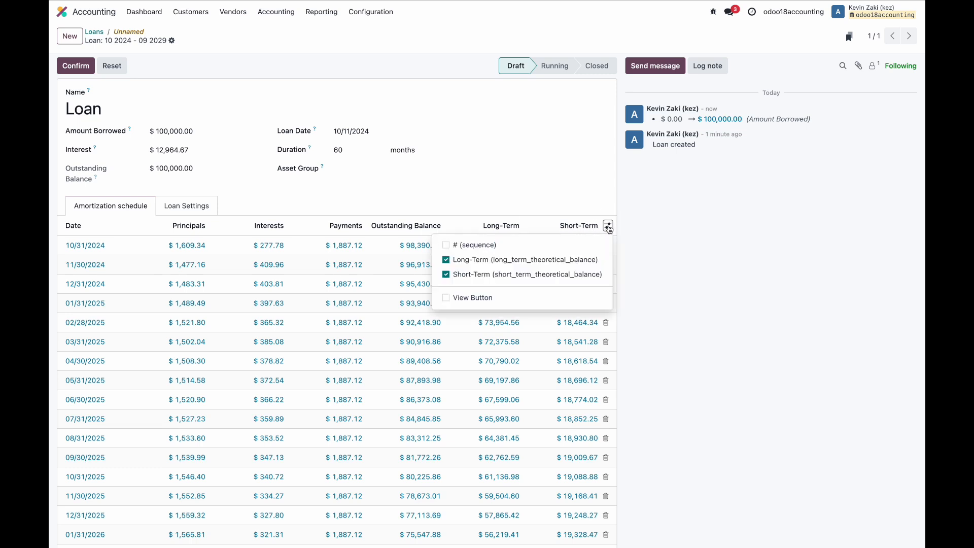
pyautogui.click(661, 268)
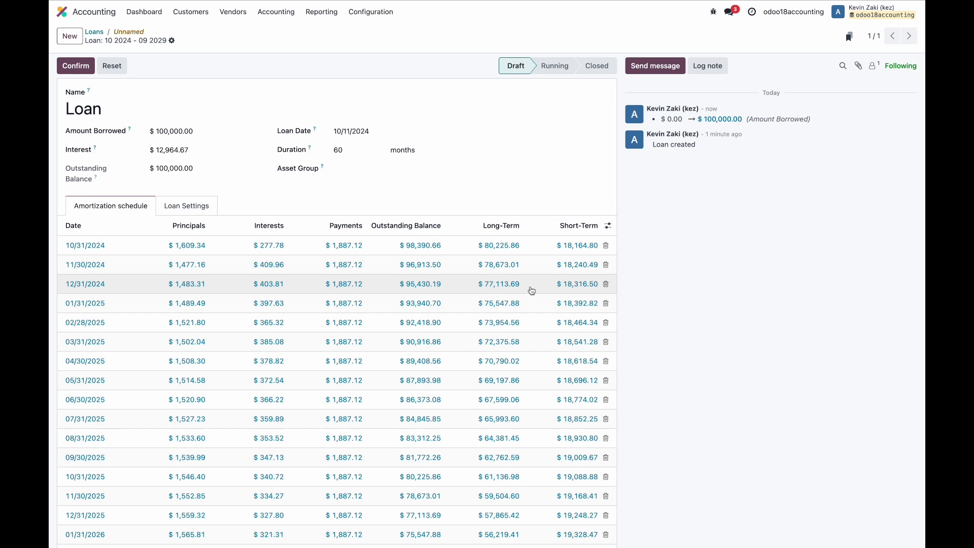
# Step: In the loan settings, set the long-term account to 200200 Loan Payable (Long Term) and the short-term account to 200300 Loan Payable (Short Term)
pyautogui.click(201, 206)
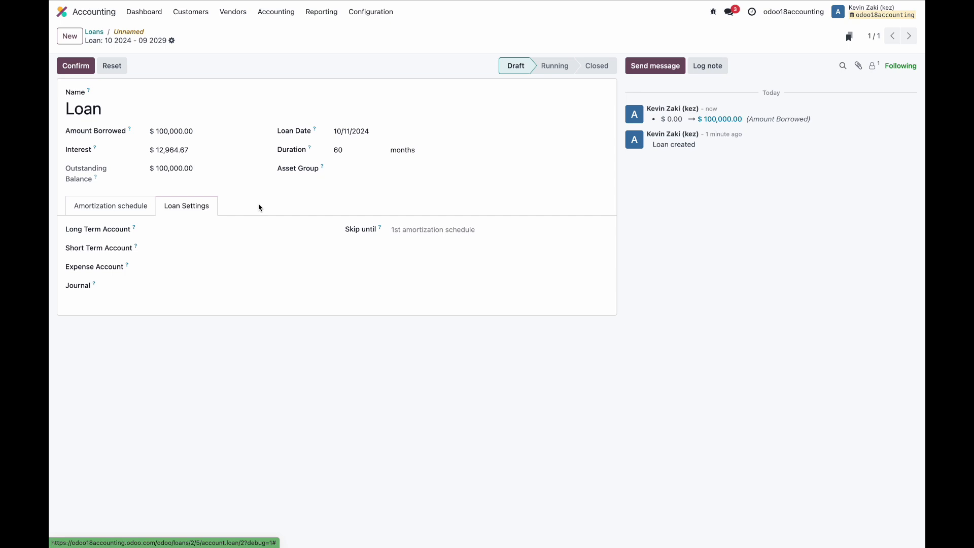
pyautogui.click(246, 231)
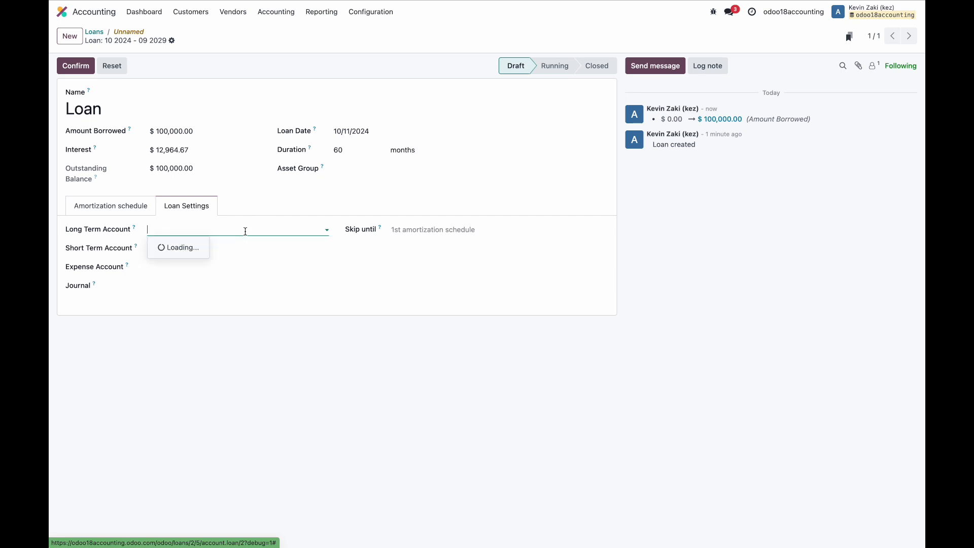
pyautogui.write('long')
pyautogui.click(242, 248)
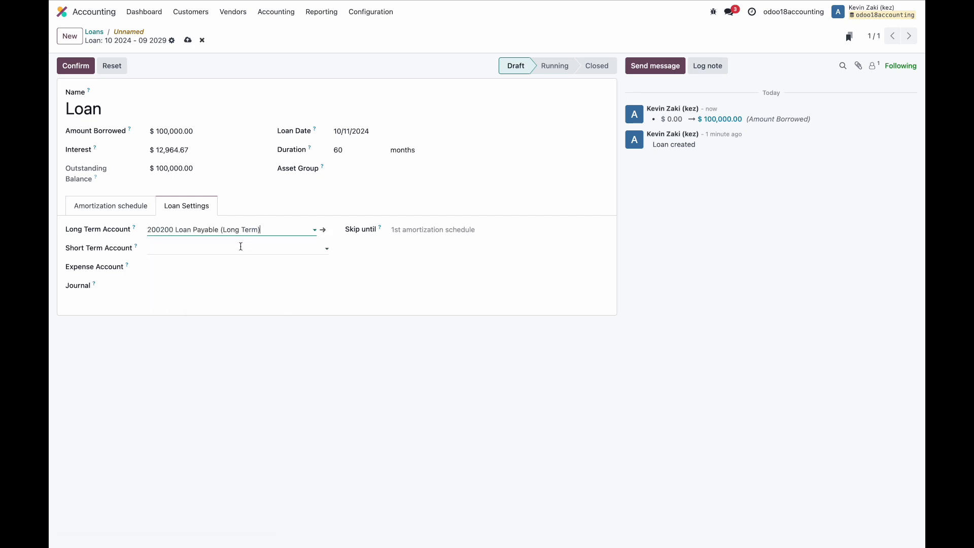
pyautogui.click(242, 246)
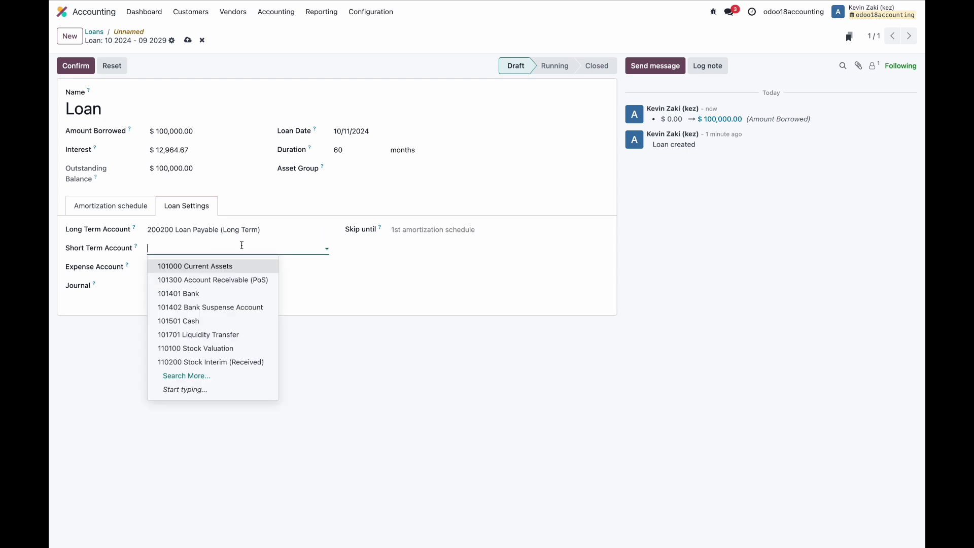
pyautogui.write('sho')
pyautogui.click(237, 265)
# Step: Set the loan's expense account to 500400 Loan Interest Expense and its journal to Loan, and save the record
pyautogui.click(236, 264)
pyautogui.write('inte')
pyautogui.click(245, 290)
pyautogui.click(243, 285)
pyautogui.write('loan')
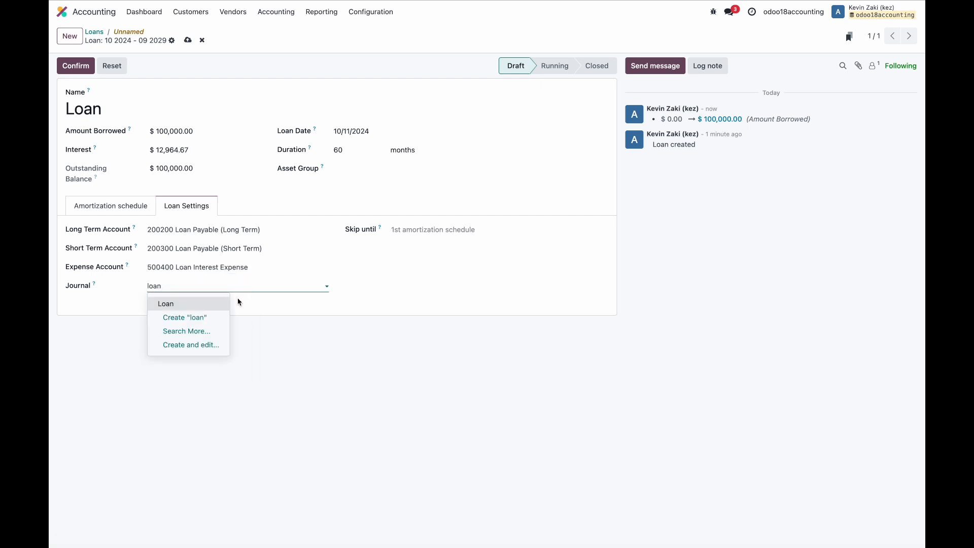
pyautogui.click(219, 302)
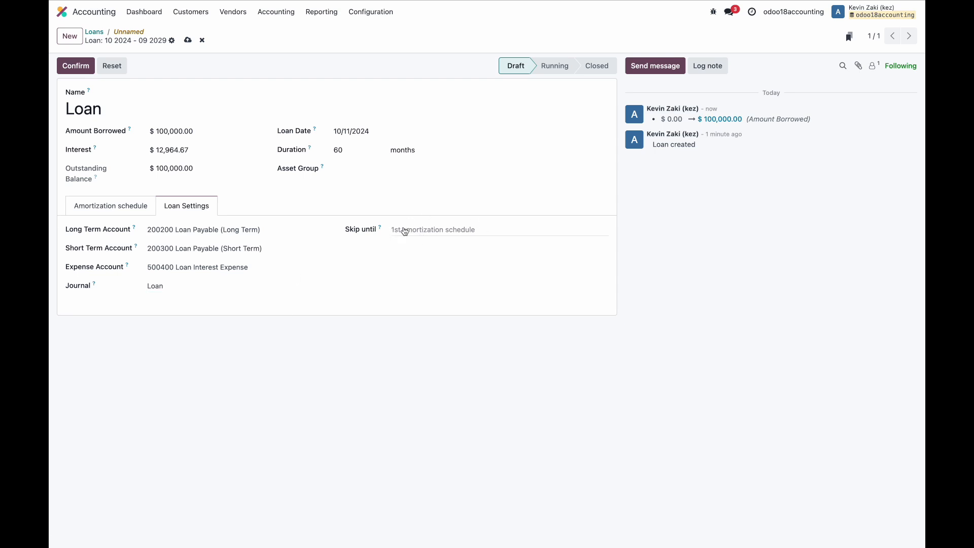
pyautogui.click(142, 206)
pyautogui.click(188, 40)
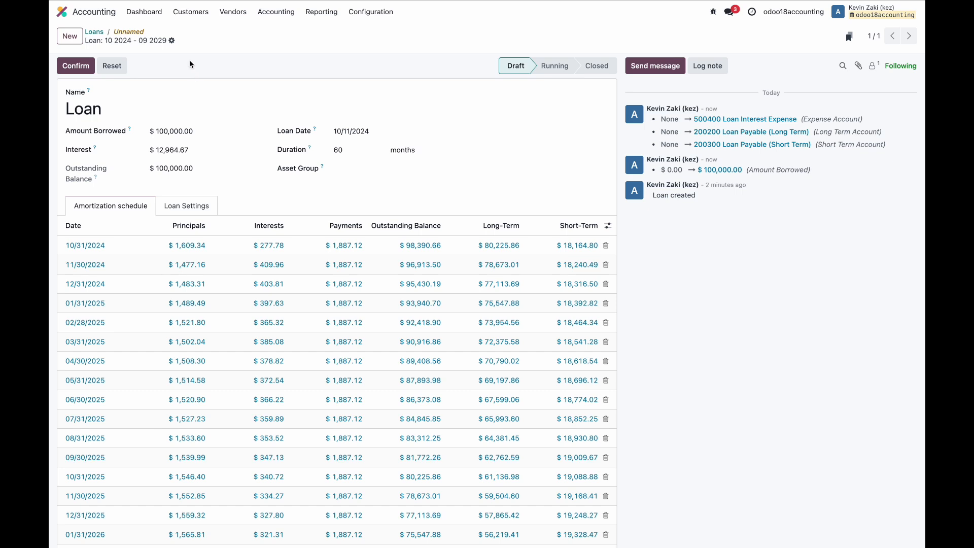
# Step: Reconcile the $100,000 loan bank transaction against account 200200 Loan Payable (Long Term) and validate it
pyautogui.click(150, 15)
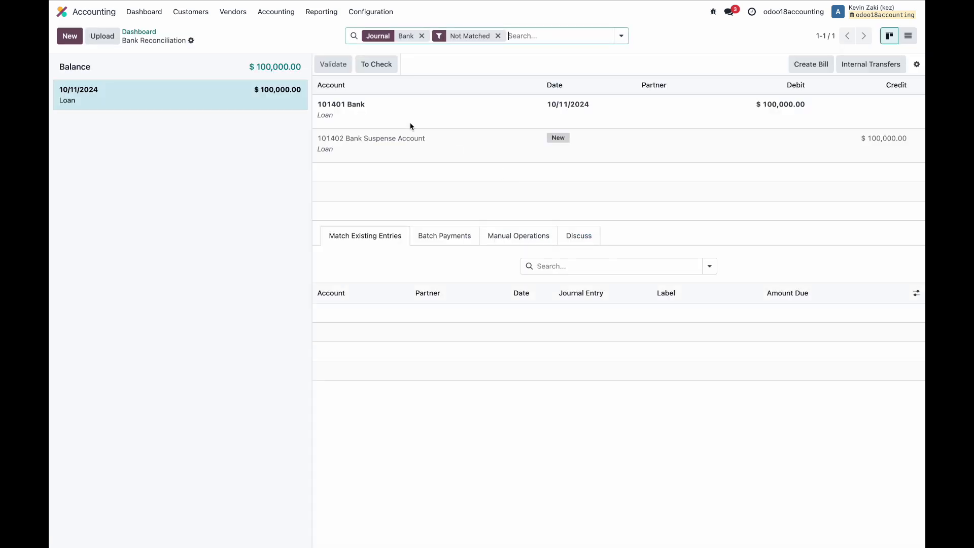
pyautogui.click(529, 244)
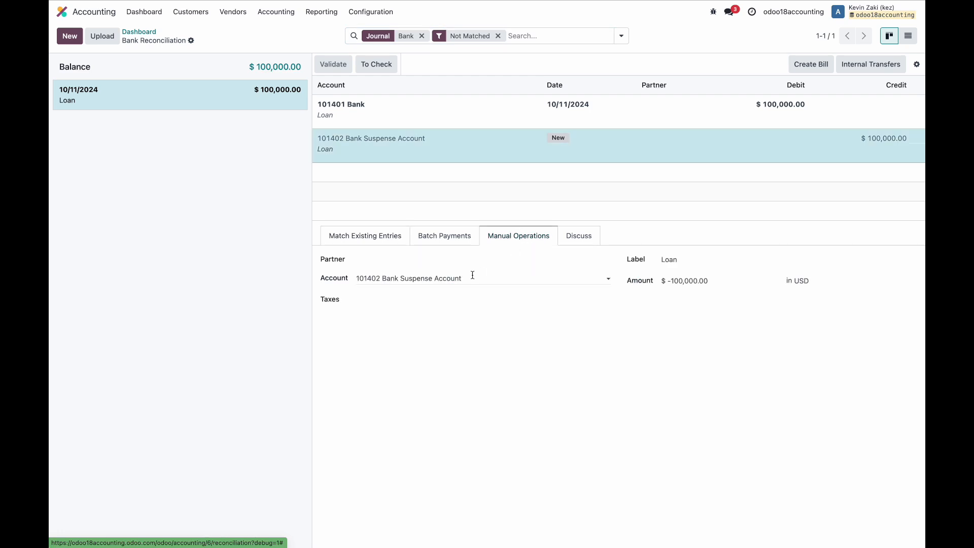
pyautogui.click(471, 278)
pyautogui.write('long')
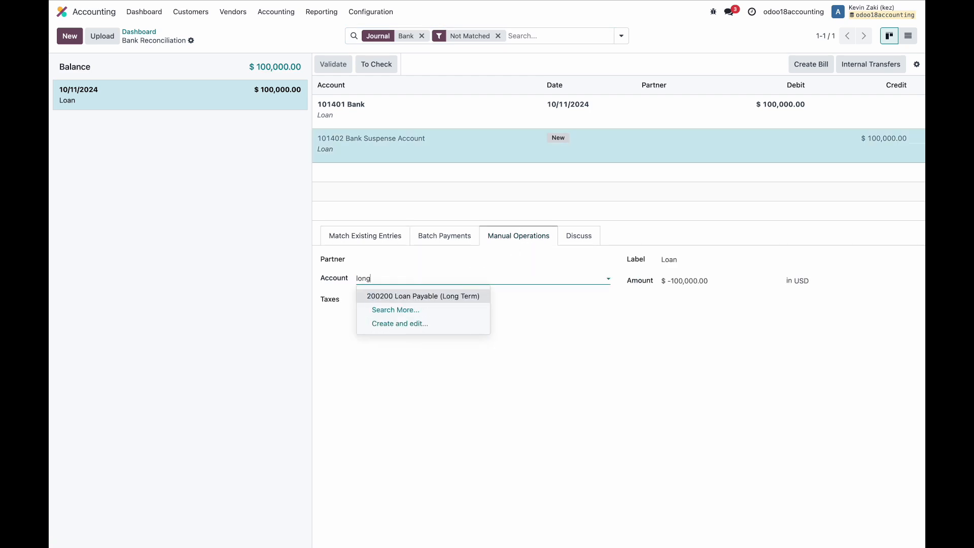
pyautogui.click(468, 296)
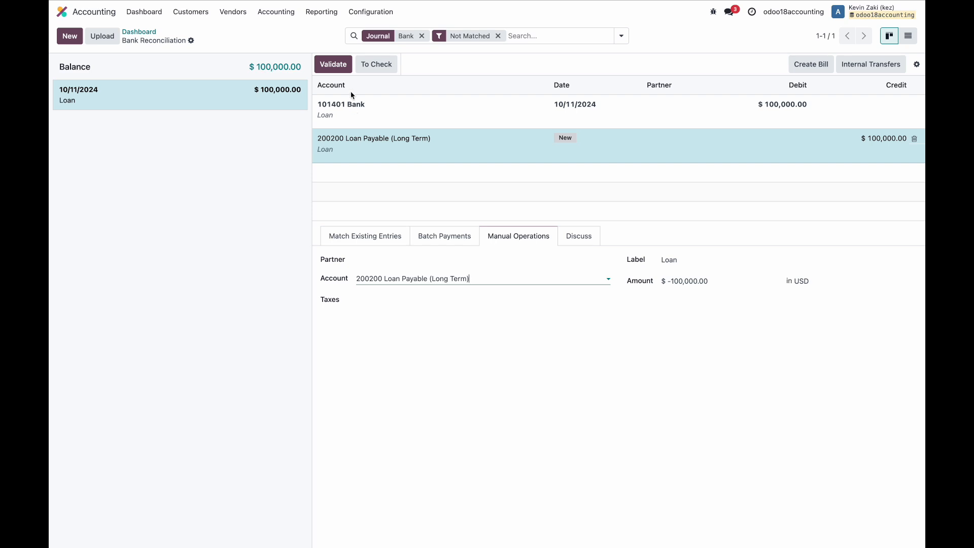
pyautogui.click(338, 71)
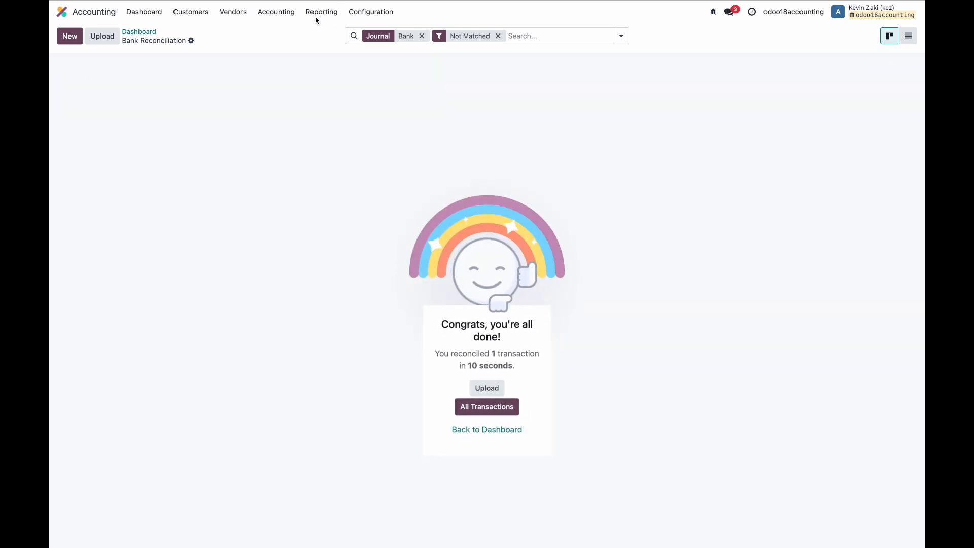
# Step: Open the balance sheet to check the bank and long-term loan balances
pyautogui.click(487, 431)
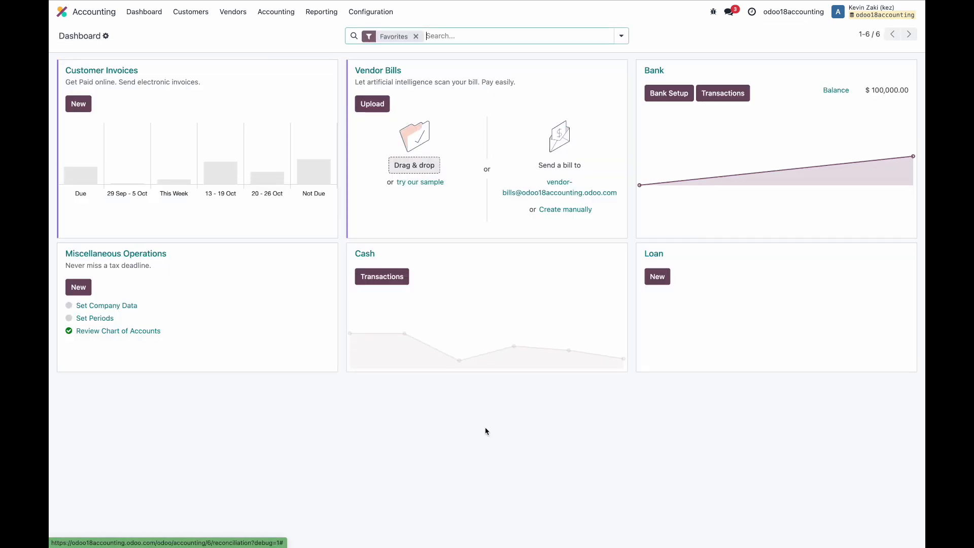
pyautogui.click(321, 13)
pyautogui.click(332, 46)
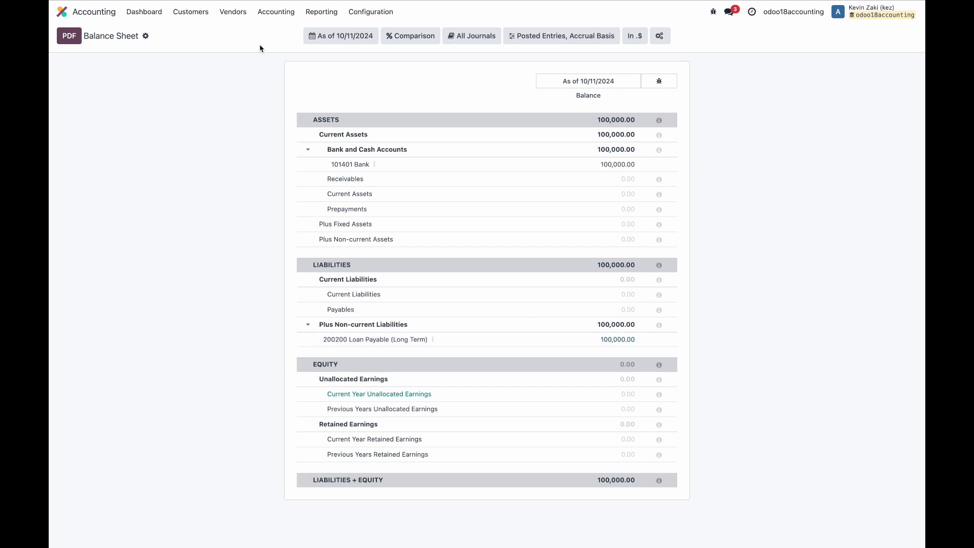
# Step: Open the draft loan from the loans list and confirm it
pyautogui.click(268, 17)
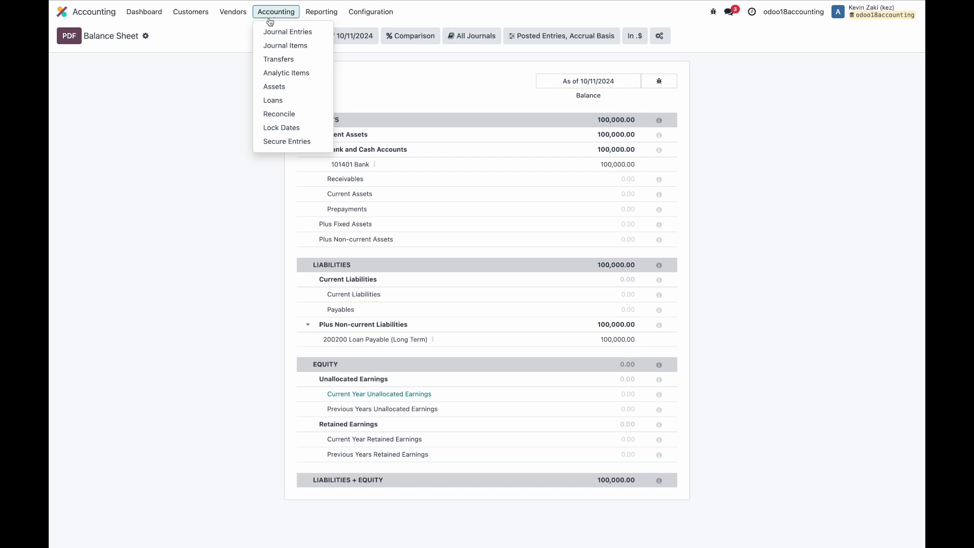
pyautogui.click(278, 98)
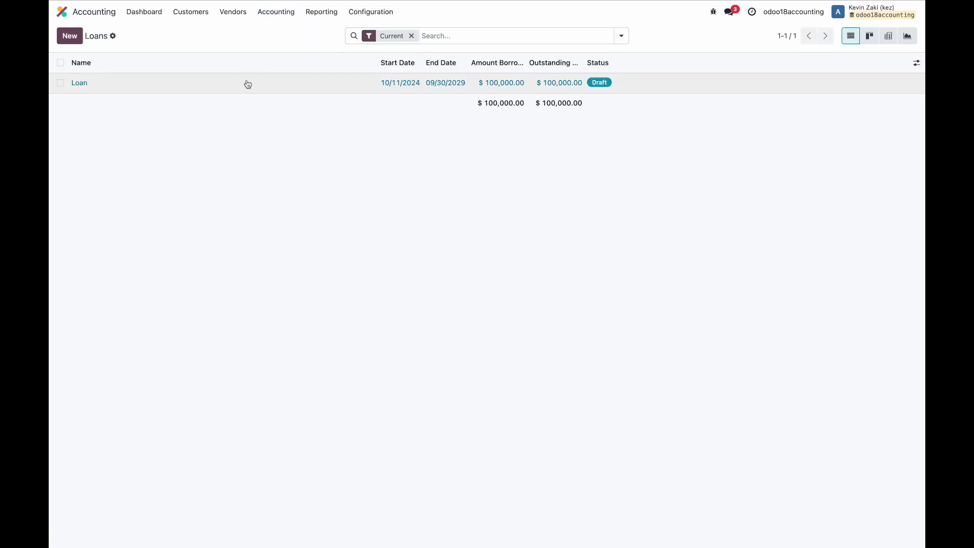
pyautogui.click(246, 83)
pyautogui.click(89, 68)
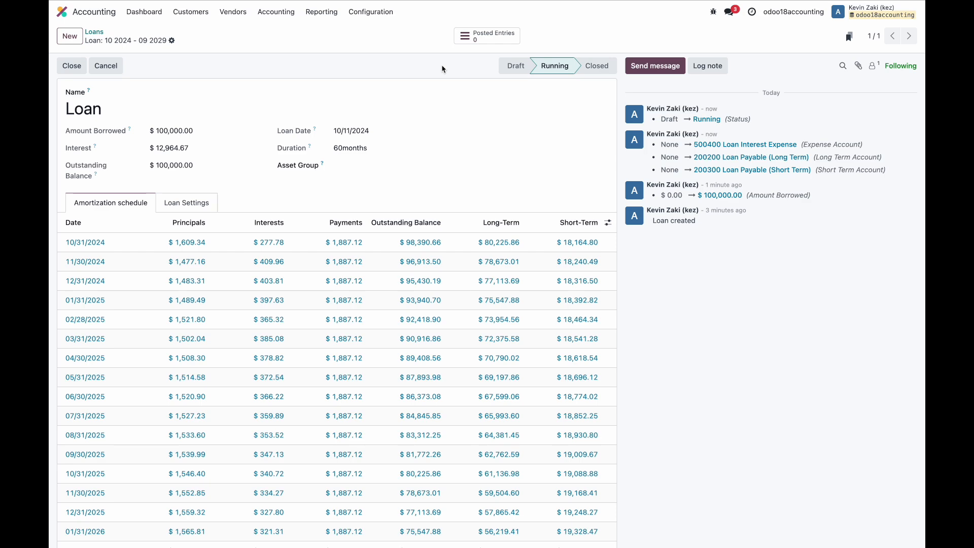
# Step: Set the accounting date of the loan's Reclassification LT - ST 11/2024 to 10/2025 entry to 10/11/2024, then save and post the entry
pyautogui.click(503, 34)
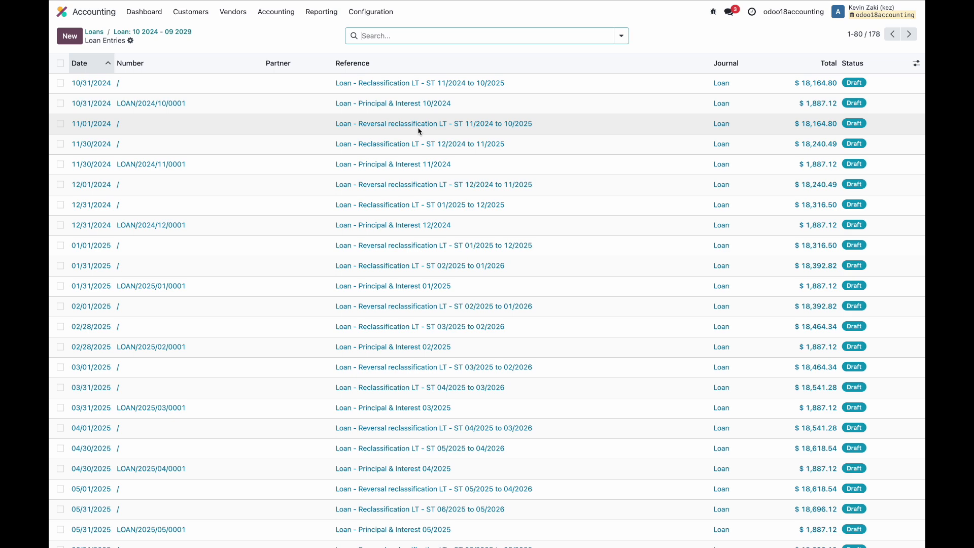
pyautogui.click(424, 84)
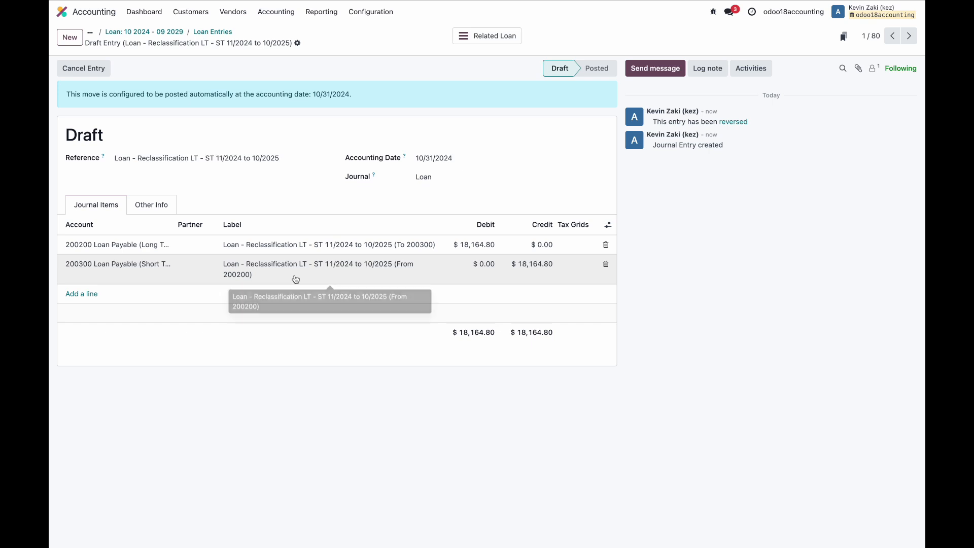
pyautogui.click(451, 160)
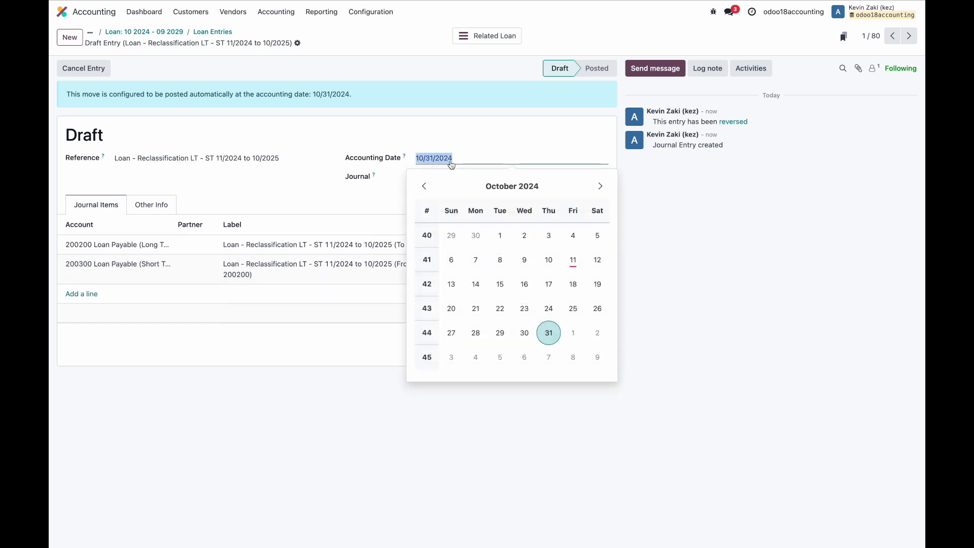
pyautogui.click(572, 260)
pyautogui.click(313, 42)
pyautogui.click(69, 68)
# Step: Review how the loan is split between short-term and long-term liabilities on the balance sheet
pyautogui.click(321, 12)
pyautogui.click(318, 47)
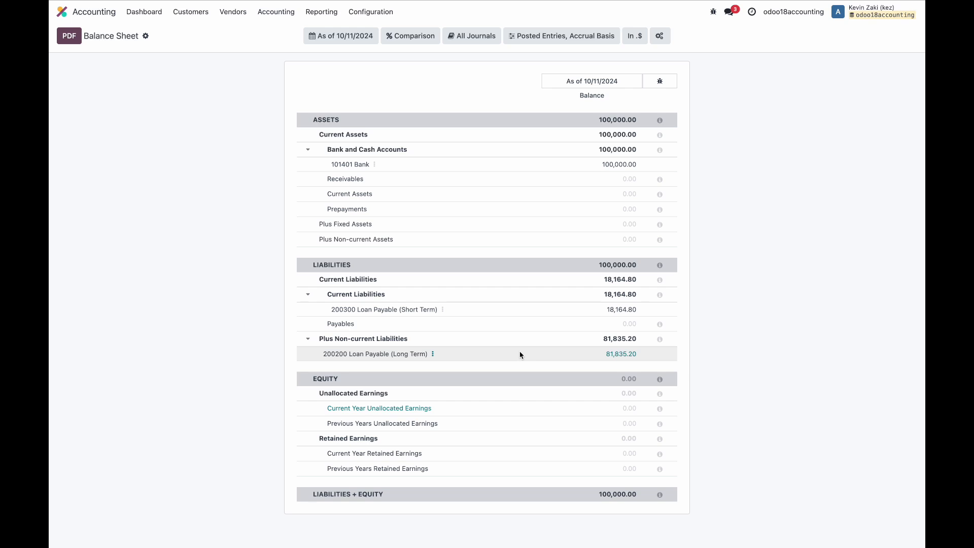
# Step: Open the loan's Principal & Interest 10/2024 entry, set its accounting date to 10/11/2024 and post it
pyautogui.click(265, 15)
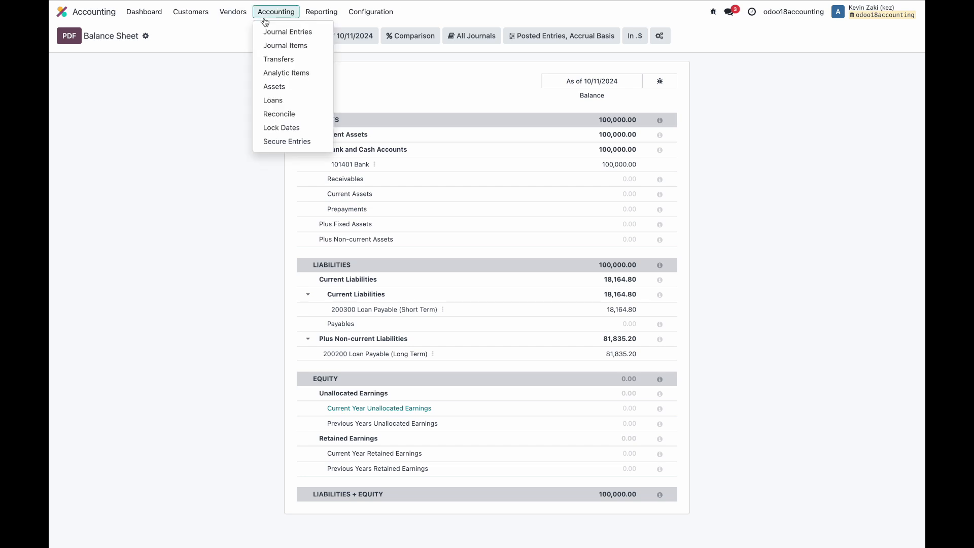
pyautogui.click(274, 100)
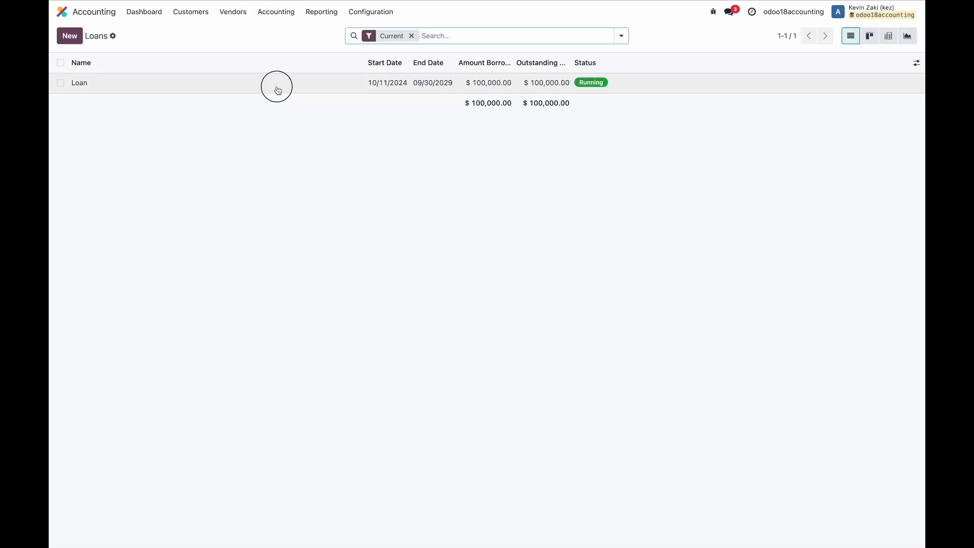
pyautogui.click(276, 85)
pyautogui.click(487, 36)
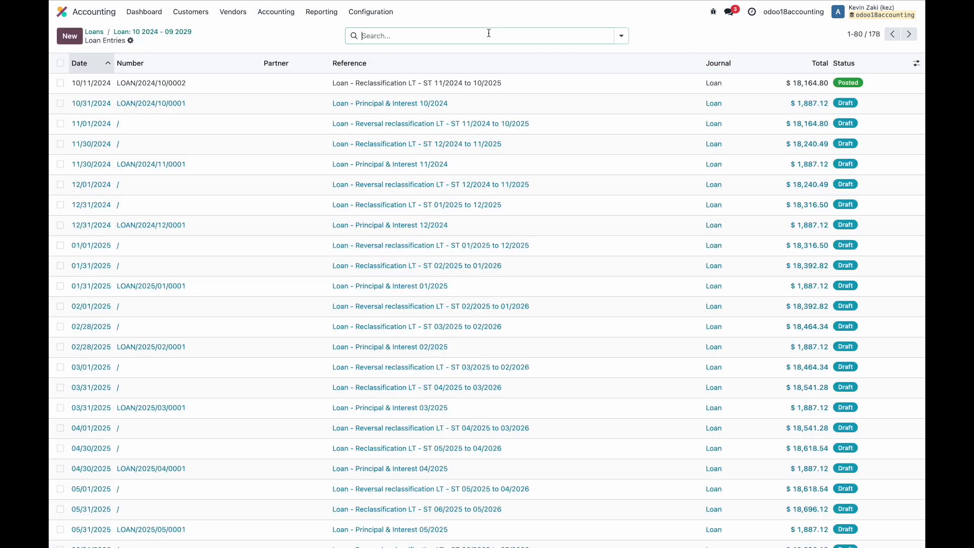
pyautogui.click(501, 104)
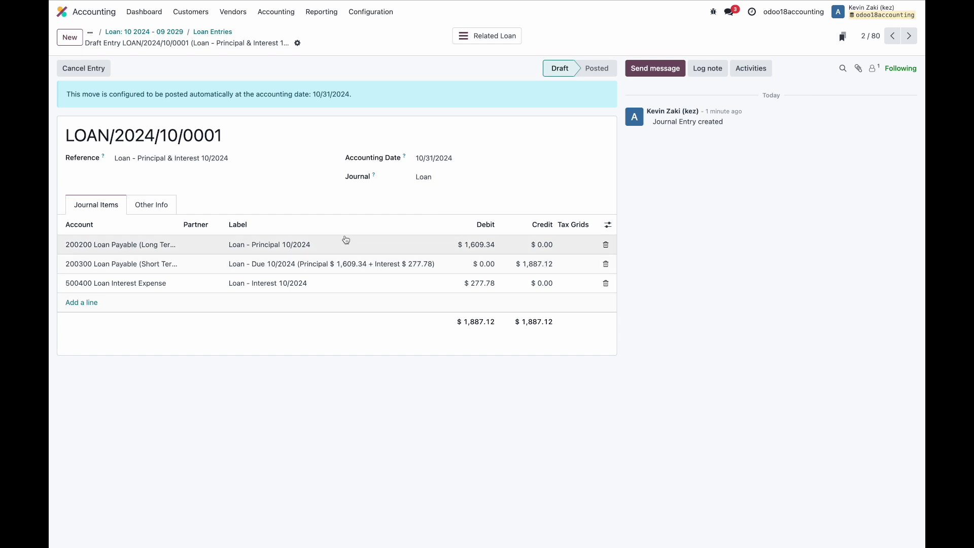
pyautogui.click(433, 164)
pyautogui.click(569, 259)
pyautogui.click(313, 42)
pyautogui.click(69, 69)
pyautogui.moveTo(556, 229); pyautogui.dragTo(523, 228)
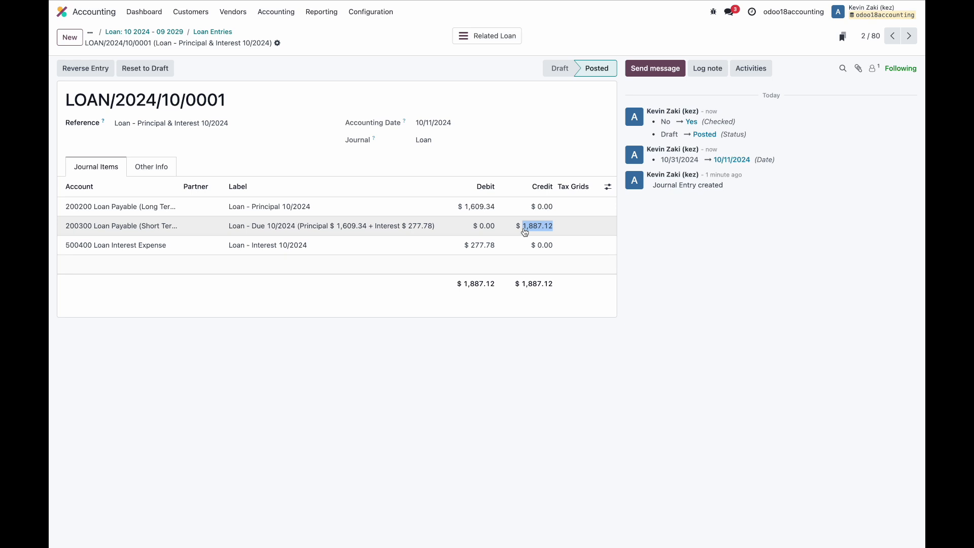
pyautogui.click(514, 346)
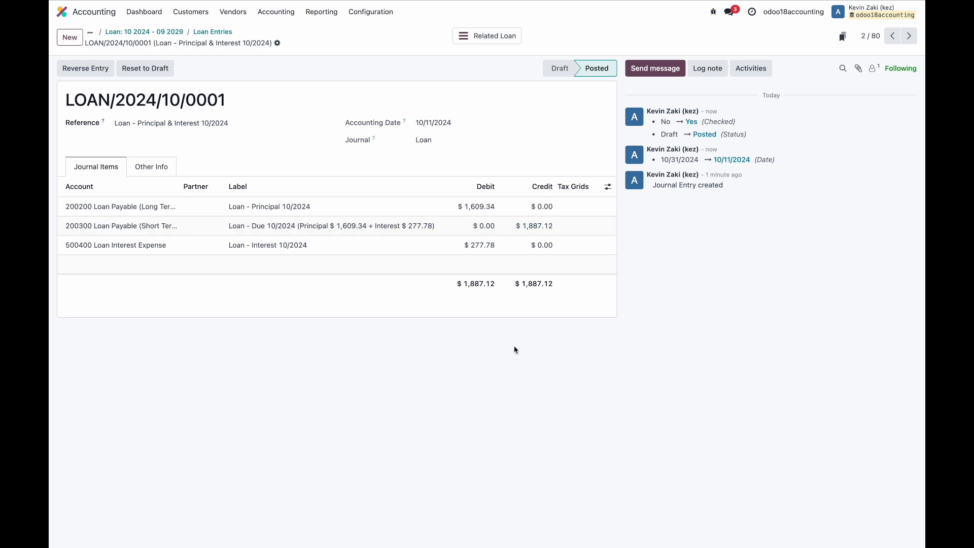
# Step: Check the loan interest expense in the profit and loss report and the loan liabilities on the balance sheet
pyautogui.click(328, 15)
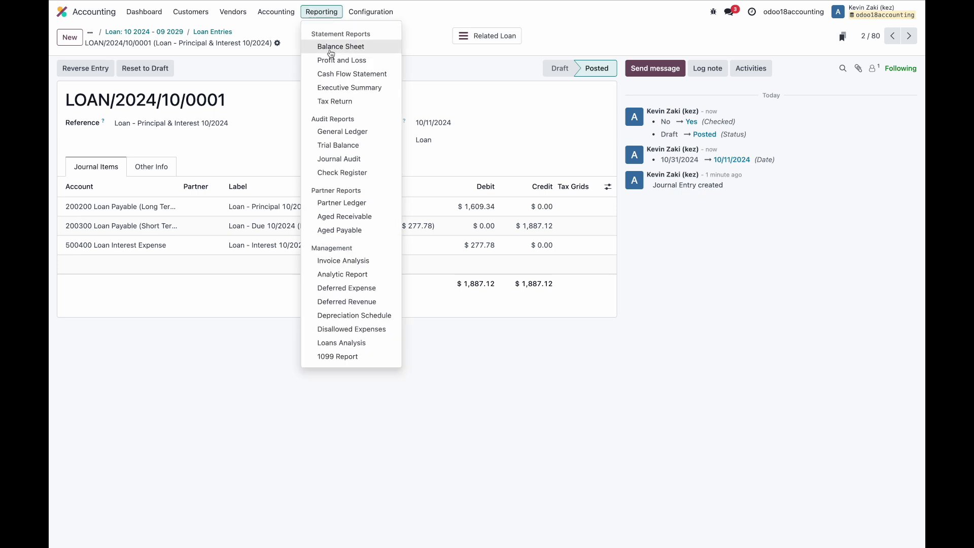
pyautogui.click(330, 61)
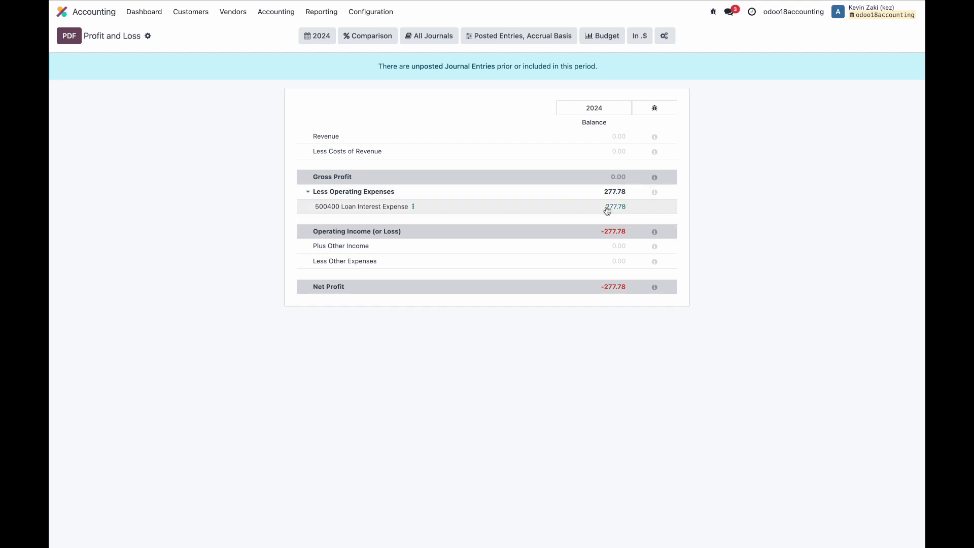
pyautogui.click(322, 12)
pyautogui.click(332, 50)
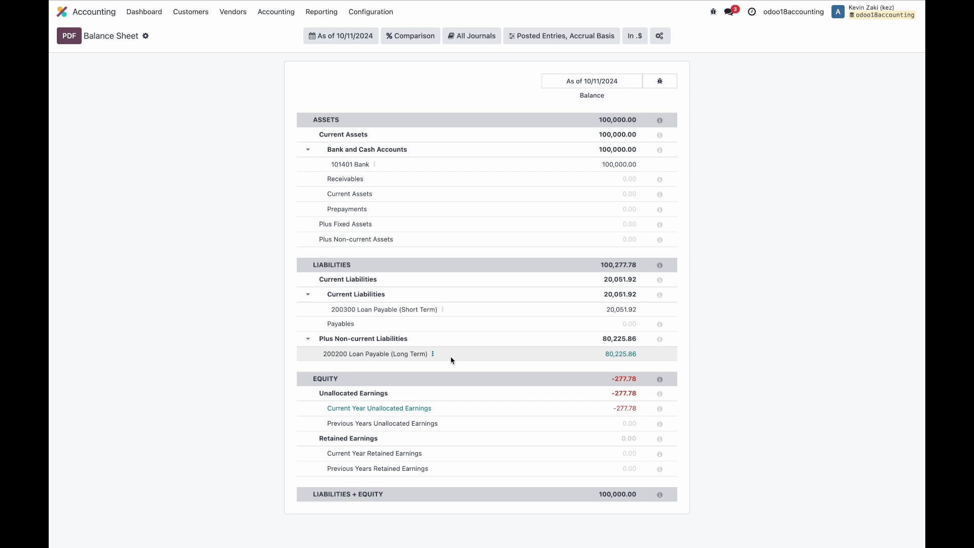
# Step: Create a reconciliation model named Loan payment as a rule to suggest counterpart entry, with auto-validate enabled
pyautogui.click(144, 11)
pyautogui.moveTo(774, 154)
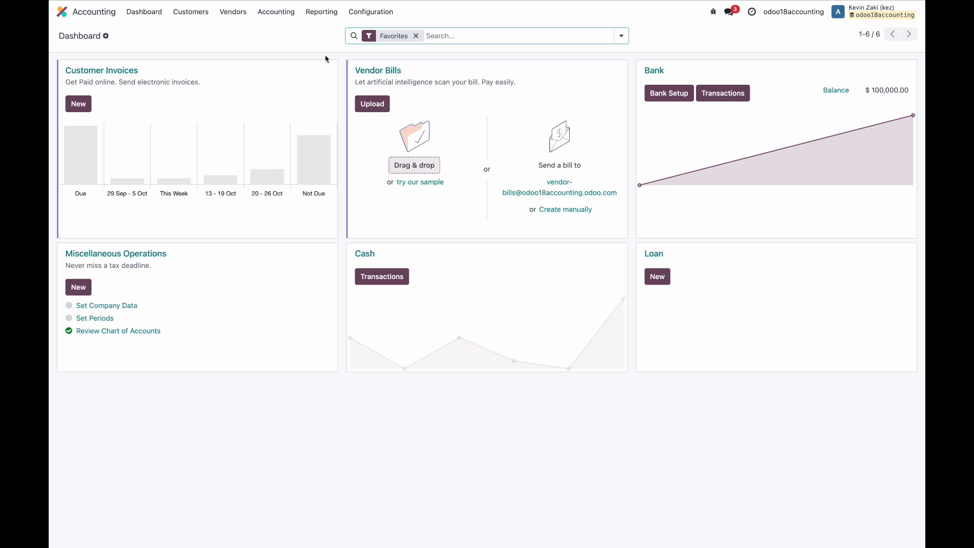
pyautogui.click(382, 15)
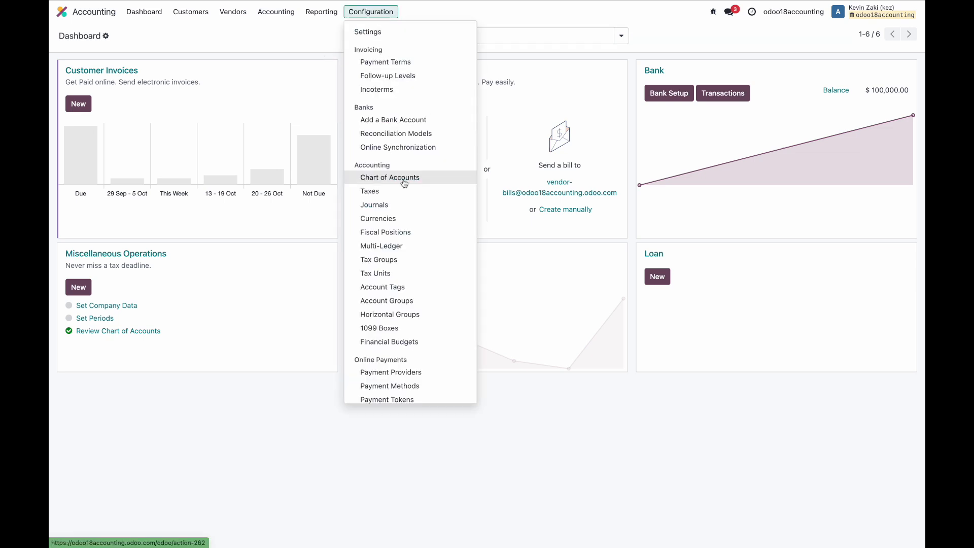
pyautogui.click(404, 135)
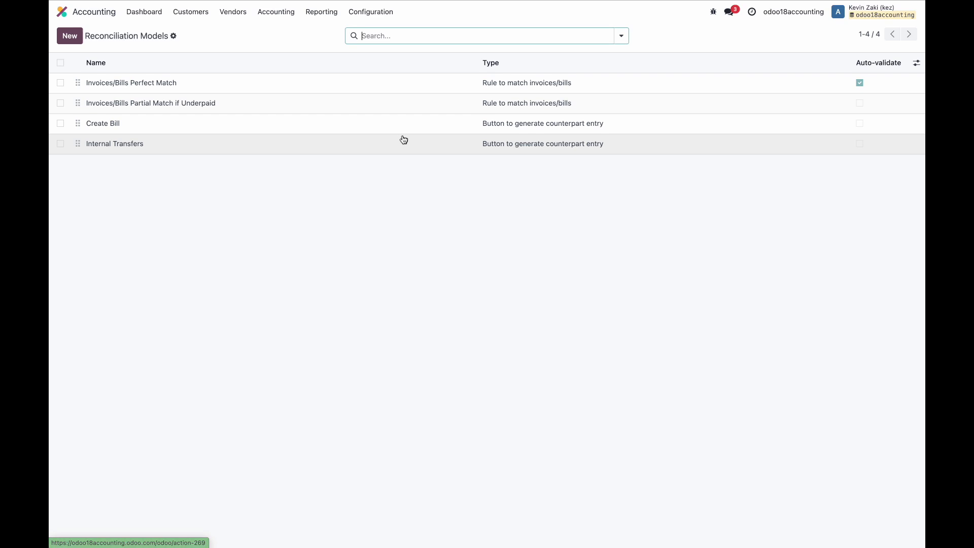
pyautogui.click(70, 35)
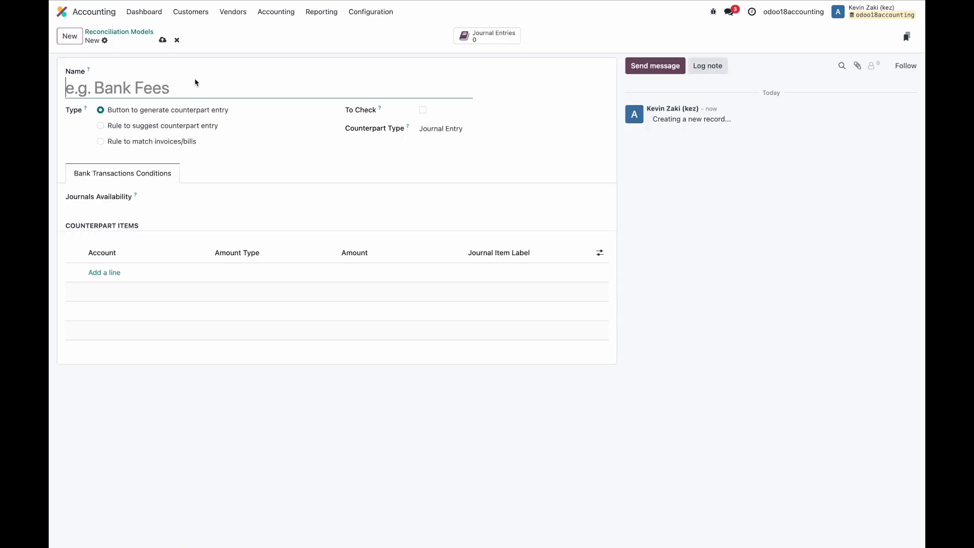
pyautogui.write('Loan payment')
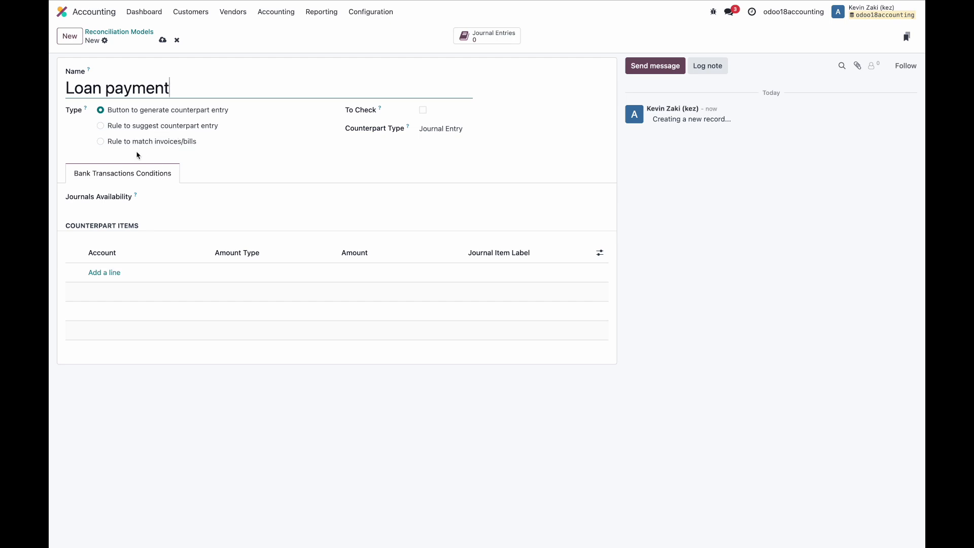
pyautogui.click(161, 130)
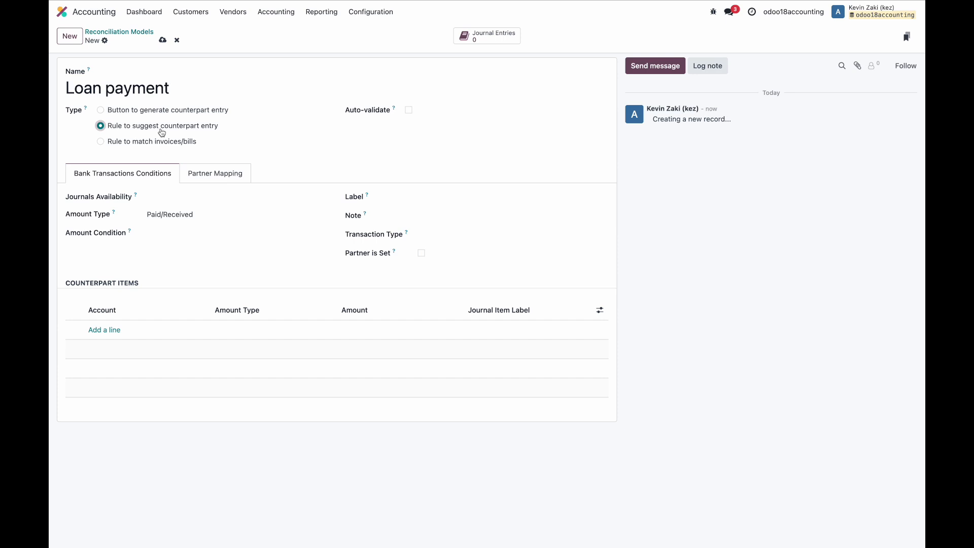
pyautogui.click(409, 111)
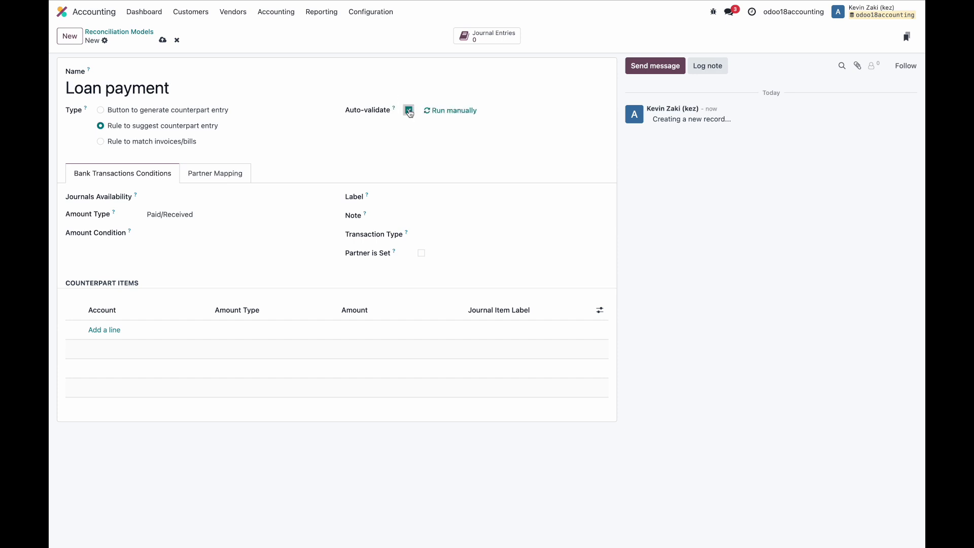
# Step: Make the model apply to bank transactions whose label contains "loan"
pyautogui.click(441, 198)
pyautogui.click(438, 209)
pyautogui.click(550, 199)
pyautogui.write('loan')
pyautogui.click(560, 186)
# Step: Add a counterpart item on account 200300 Loan Payable (Short Term) labelled Loan Payment, and save the model
pyautogui.click(111, 330)
pyautogui.write('loan')
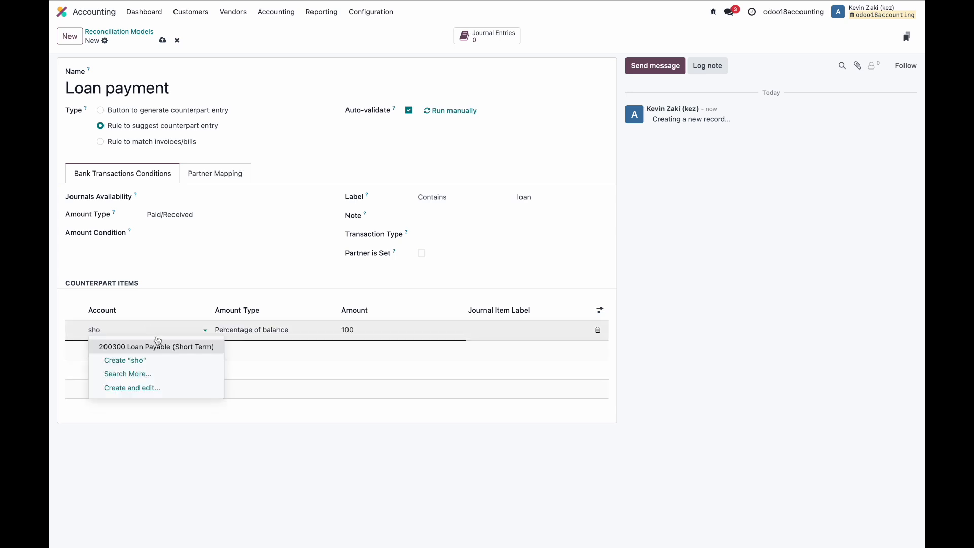
pyautogui.click(169, 341)
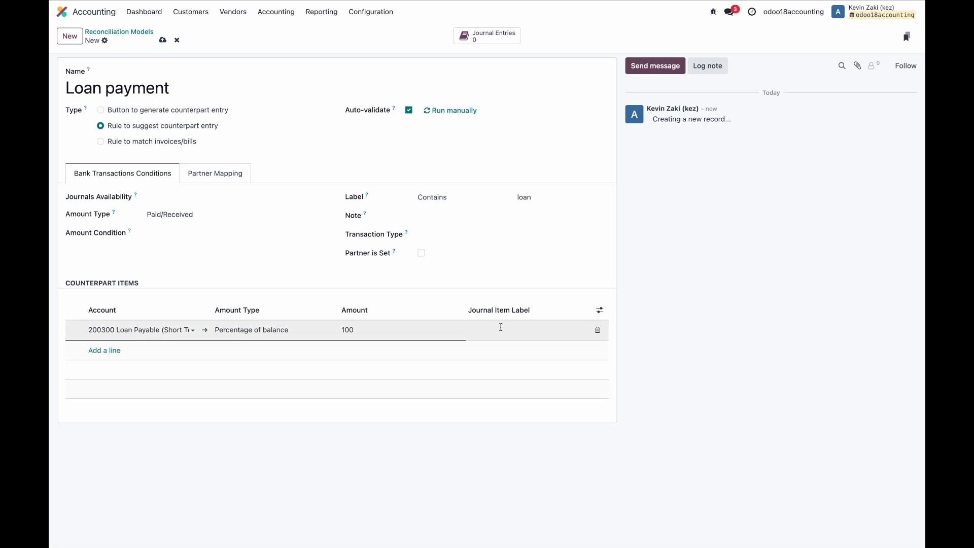
pyautogui.write('Loan Payment')
pyautogui.click(492, 374)
pyautogui.click(163, 40)
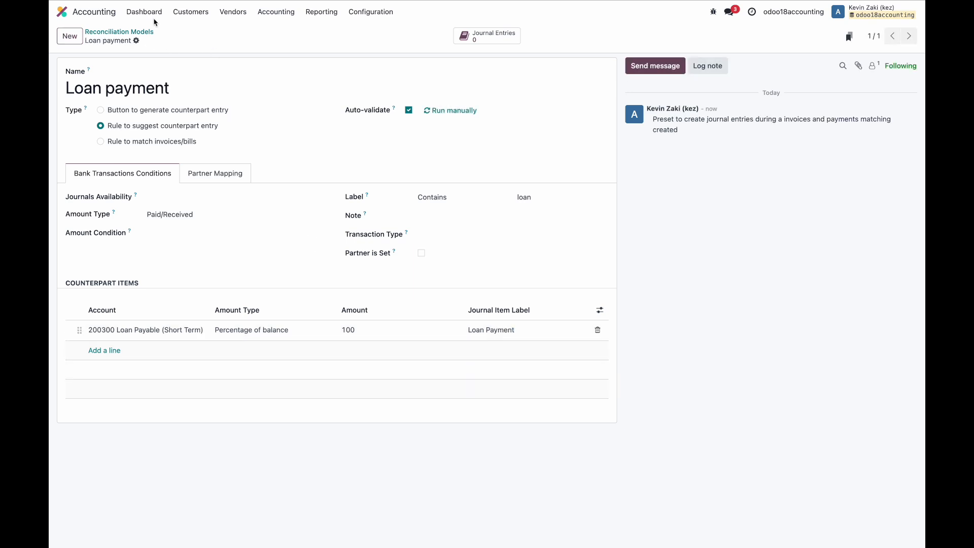
# Step: Add a bank transaction of -1,887.12 with the memo "loan", dated 10/11/2024
pyautogui.click(145, 11)
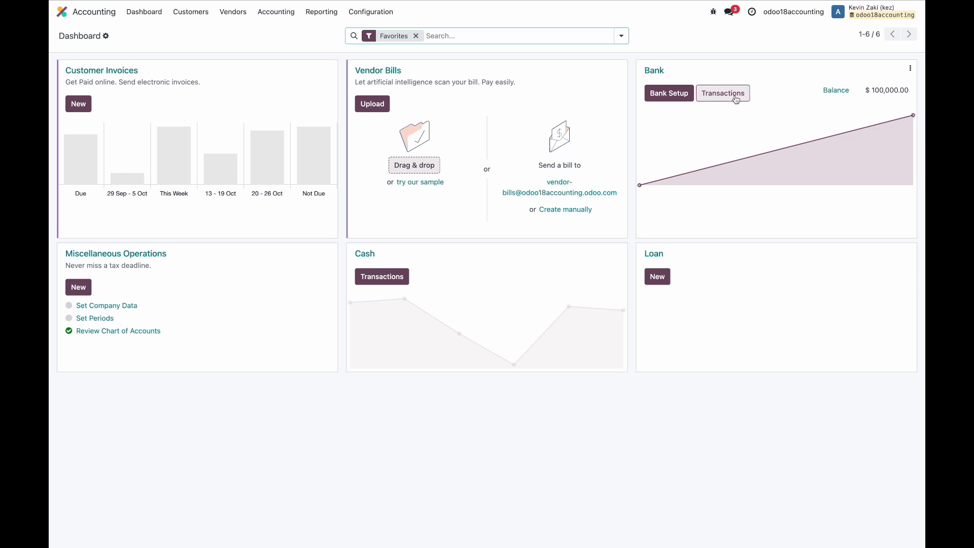
pyautogui.click(723, 92)
pyautogui.click(71, 37)
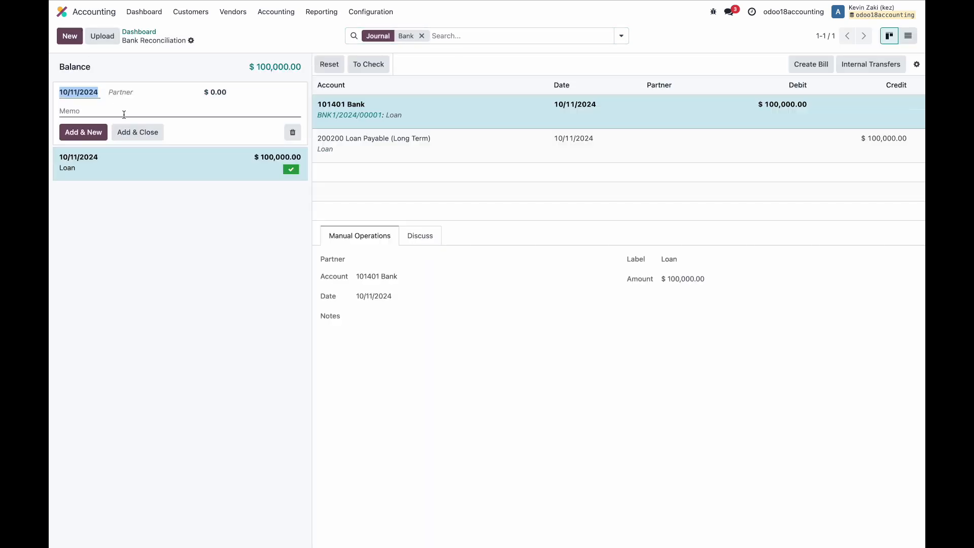
pyautogui.click(143, 110)
pyautogui.write('loan')
pyautogui.click(228, 92)
pyautogui.write('1887.12')
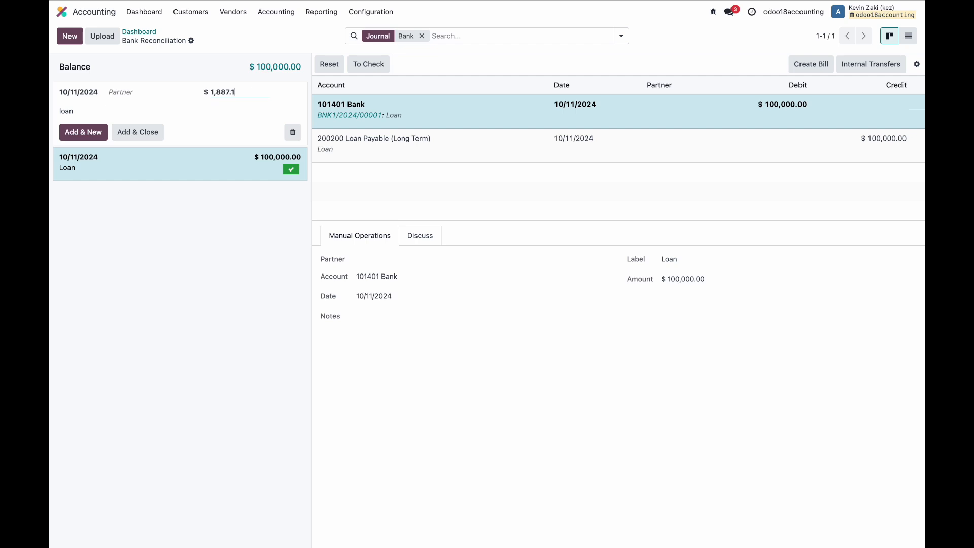
pyautogui.click(217, 94)
pyautogui.press('BackSpace')
pyautogui.write('-')
pyautogui.click(140, 134)
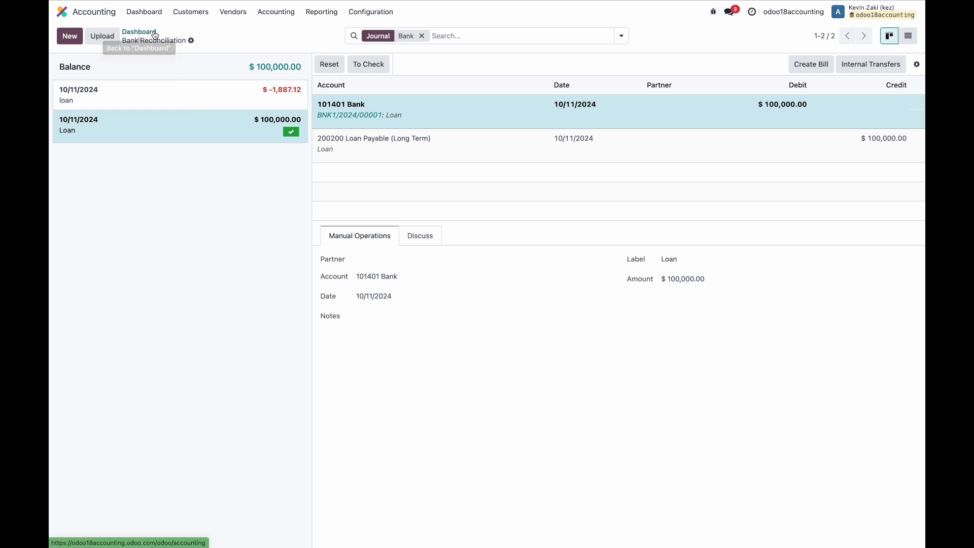
# Step: Open the Loan payment reconciliation model and run it manually on the unreconciled bank transaction
pyautogui.click(155, 33)
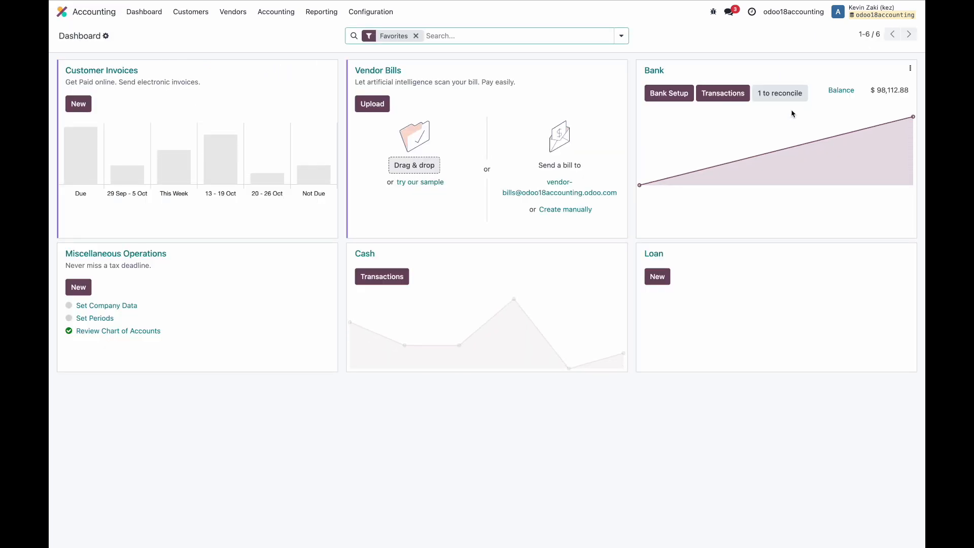
pyautogui.click(366, 13)
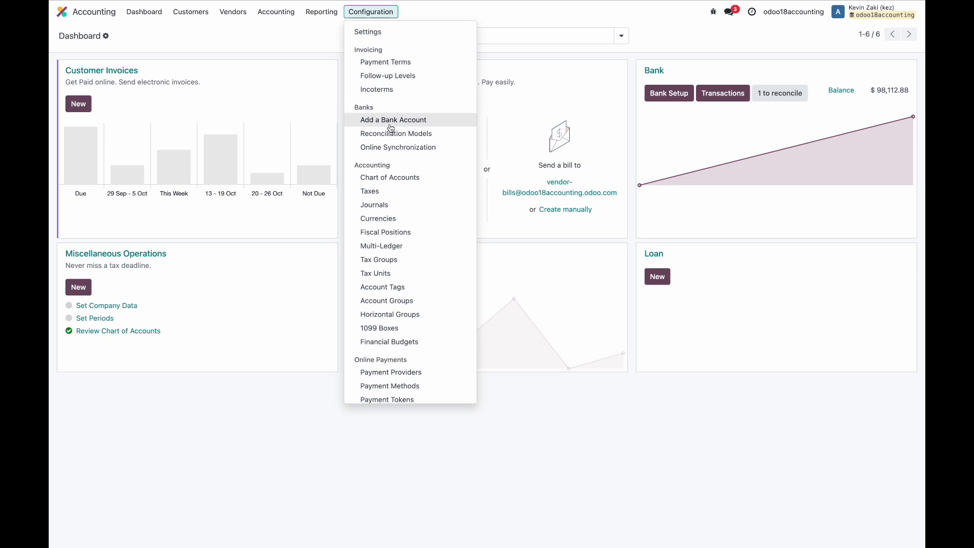
pyautogui.click(388, 133)
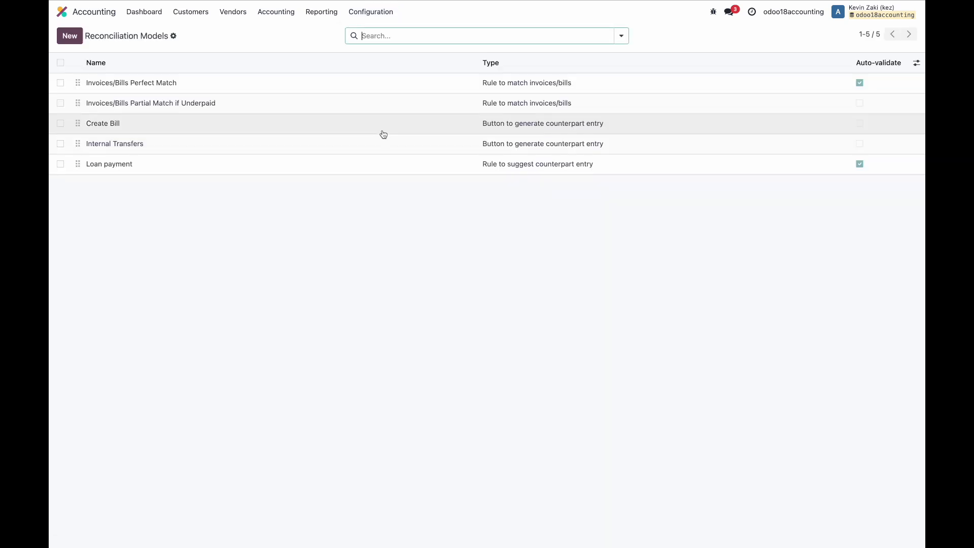
pyautogui.click(364, 167)
pyautogui.click(479, 111)
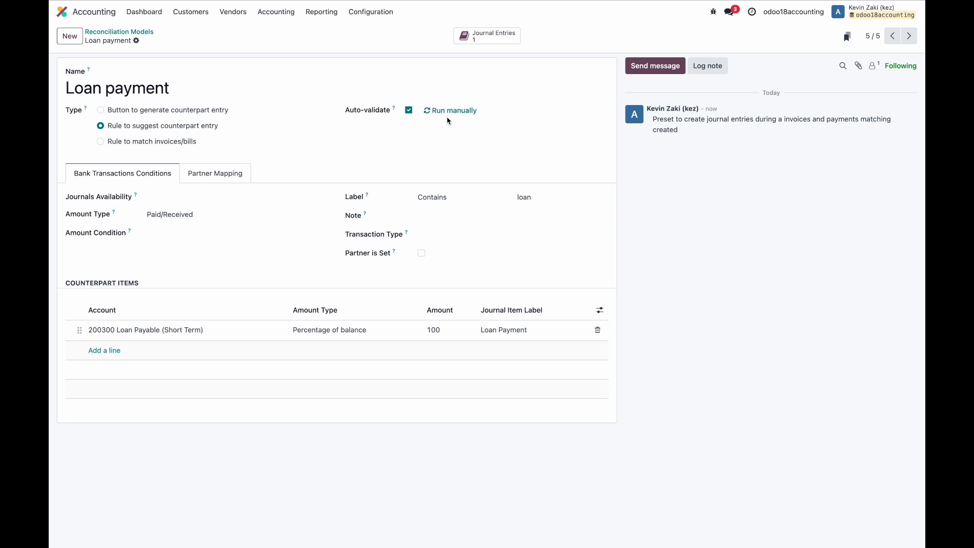
# Step: Inspect the journal entry linked to the reconciliation model and the payment's effect on the balance sheet
pyautogui.click(496, 37)
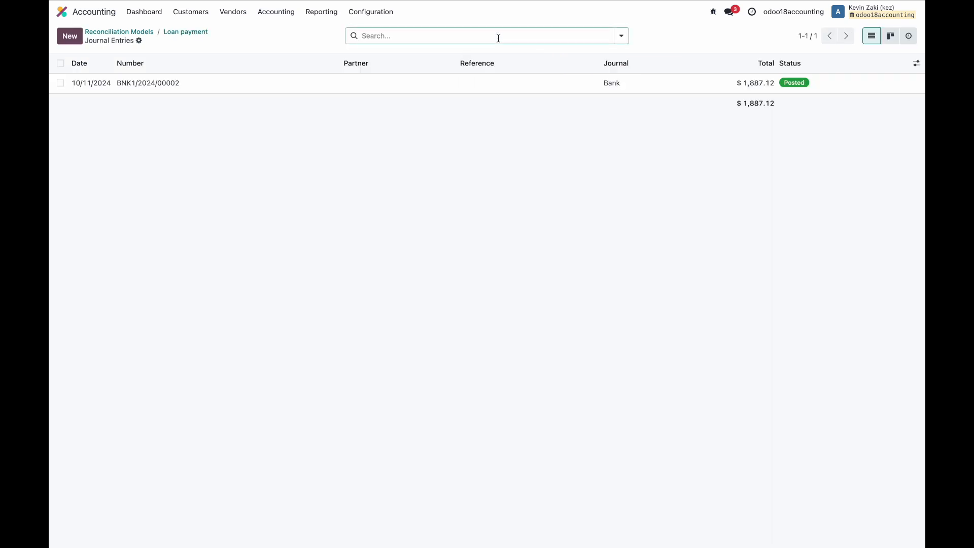
pyautogui.click(516, 88)
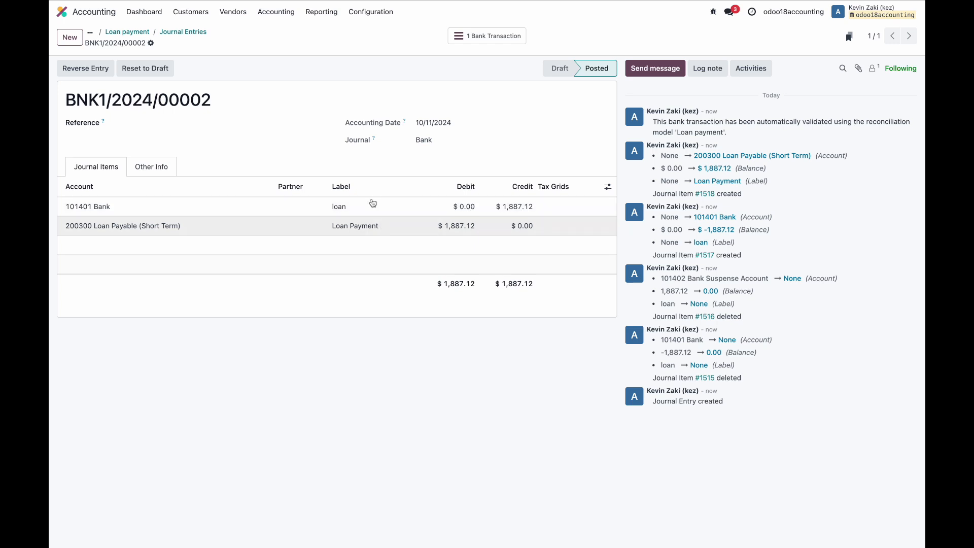
pyautogui.click(320, 12)
pyautogui.click(334, 51)
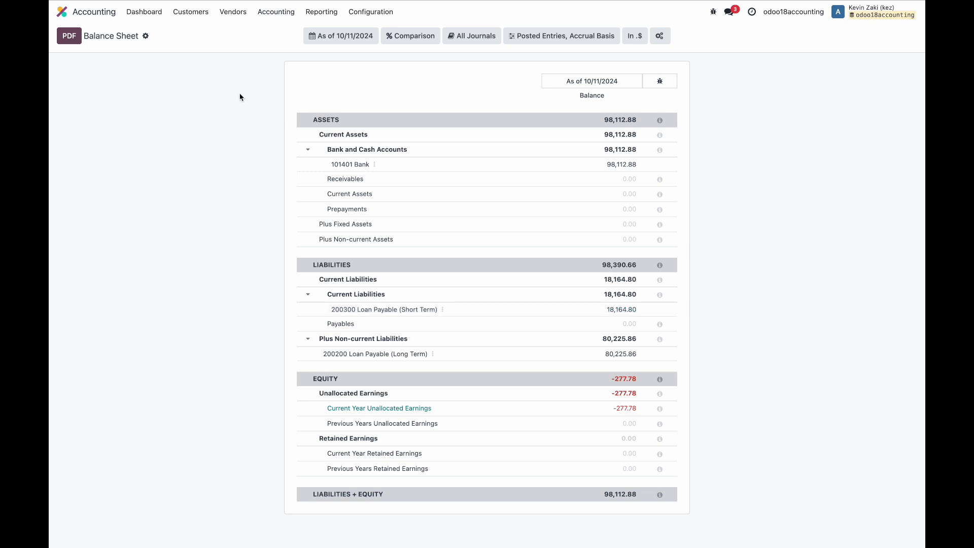
# Step: Set the accounting date of the loan's Reversal reclassification LT - ST 11/2024 to 10/2025 entry to 10/11/2024 and post it
pyautogui.click(271, 12)
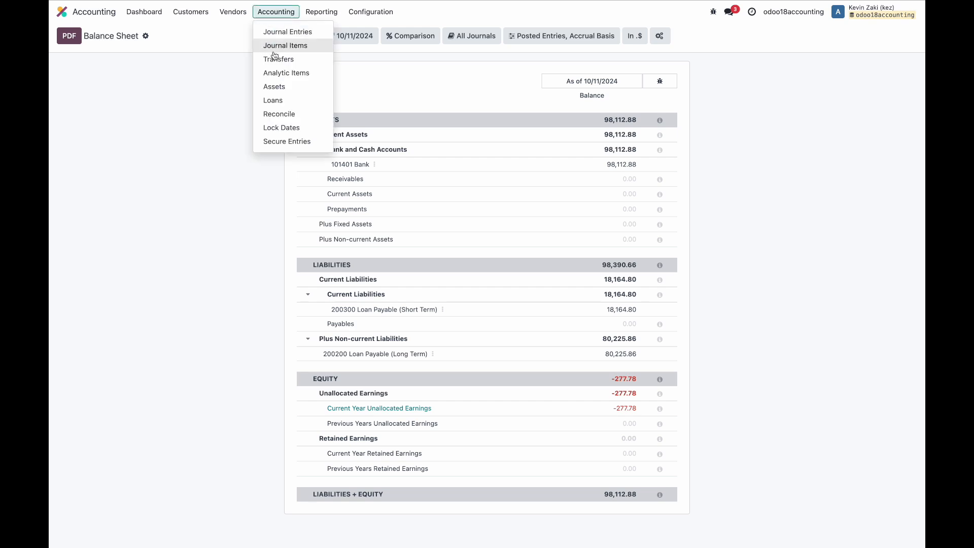
pyautogui.click(274, 100)
pyautogui.click(277, 85)
pyautogui.click(500, 41)
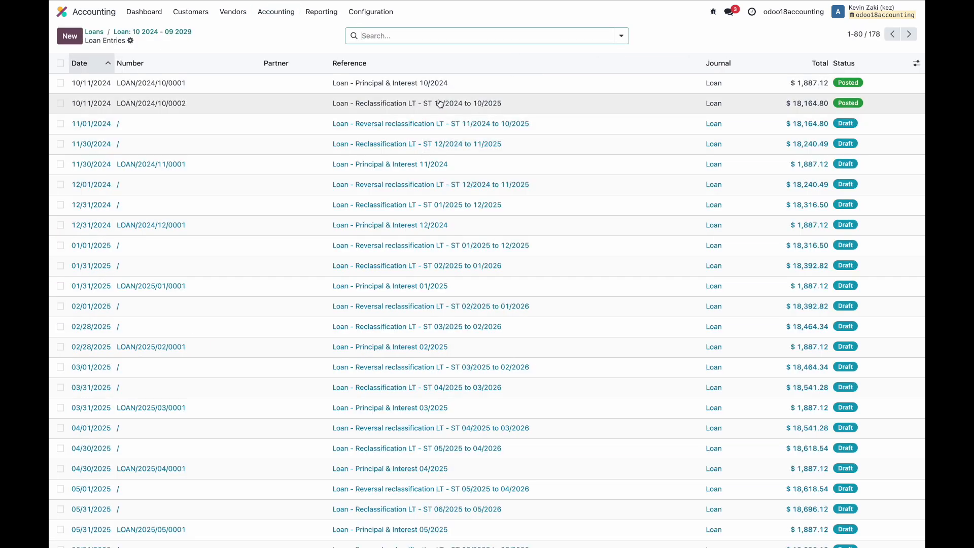
pyautogui.click(446, 123)
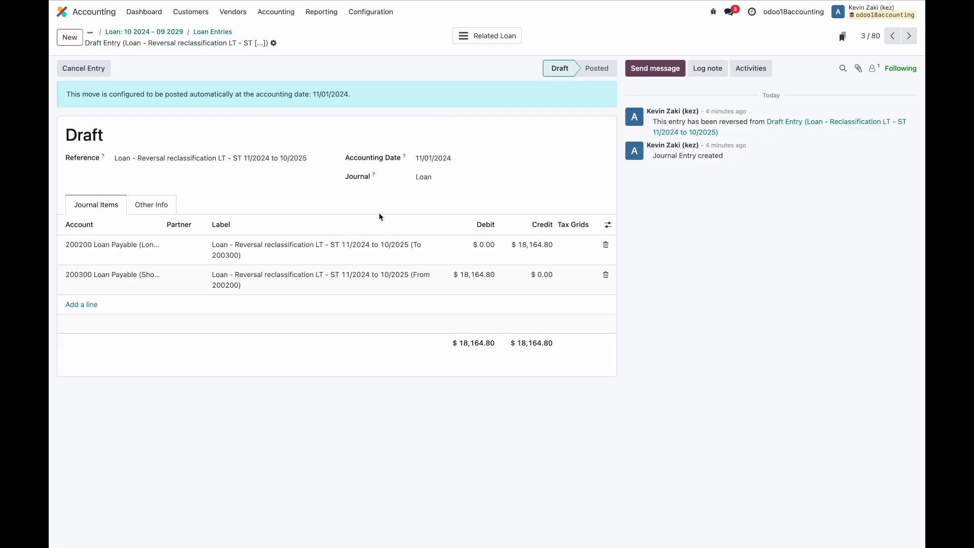
pyautogui.click(458, 161)
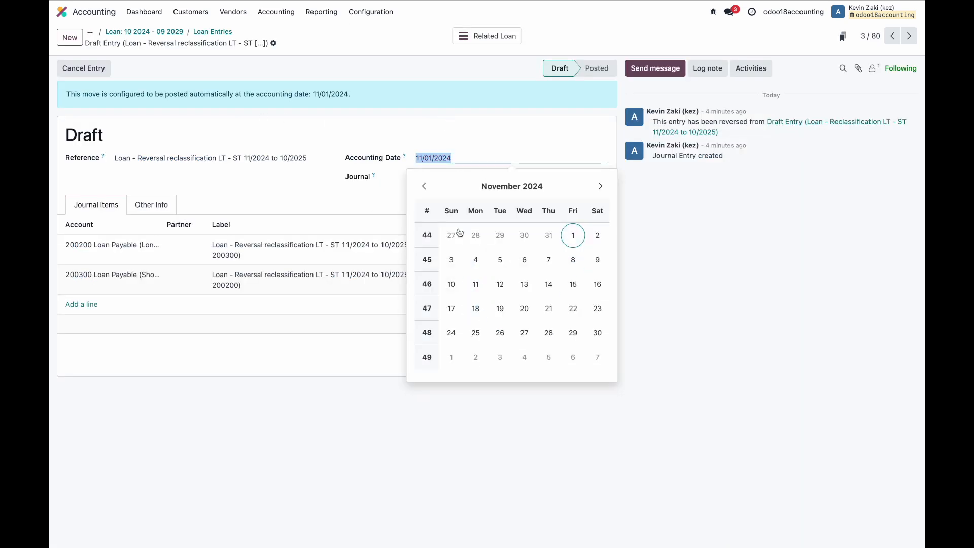
pyautogui.click(424, 186)
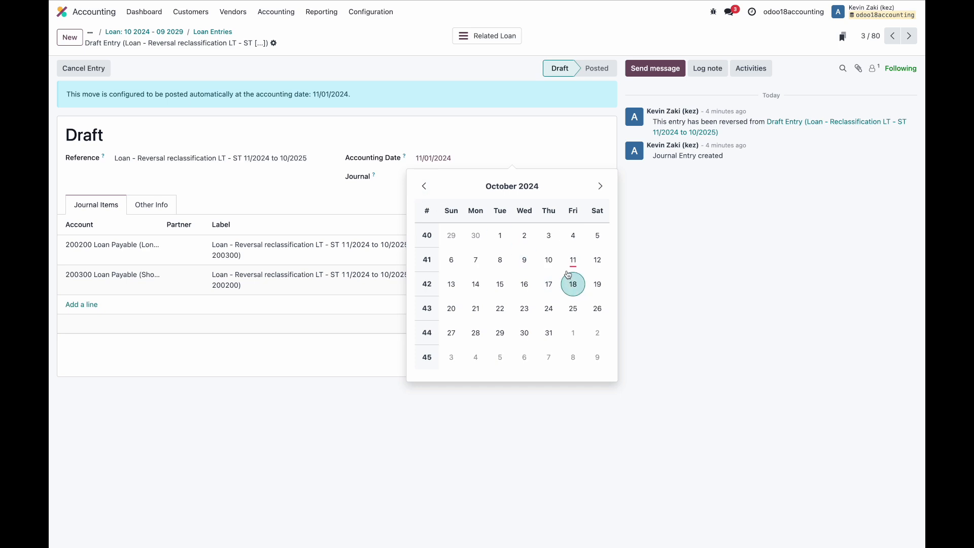
pyautogui.click(572, 260)
pyautogui.click(69, 68)
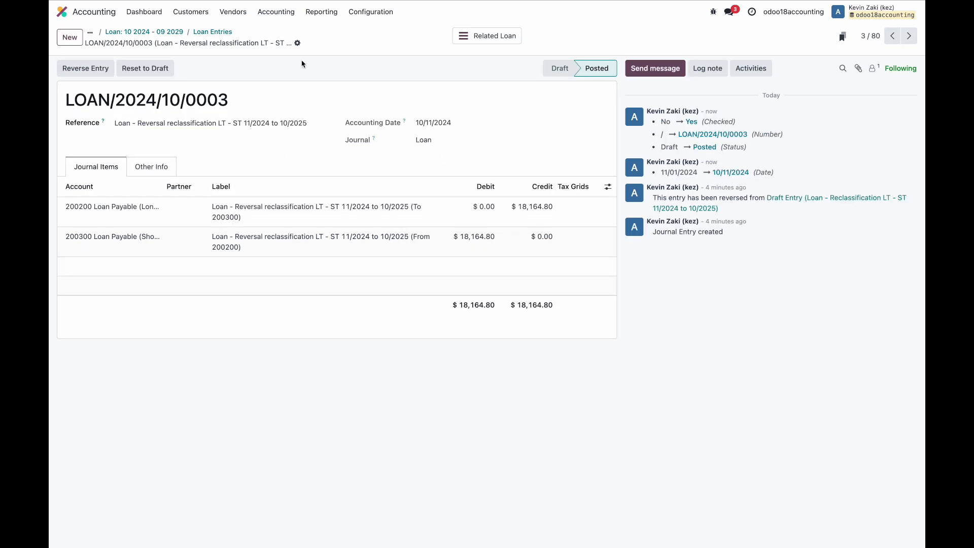
# Step: Check the short-term and long-term loan balances on the balance sheet after the reversal
pyautogui.click(321, 11)
pyautogui.click(324, 46)
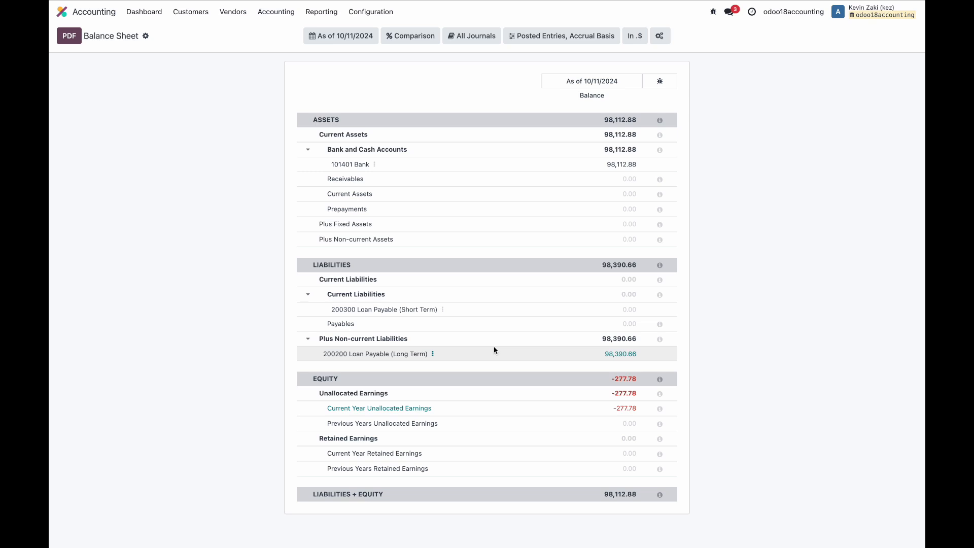
# Step: Open the running 10/2024 to 09/2029 loan and cancel it
pyautogui.click(261, 16)
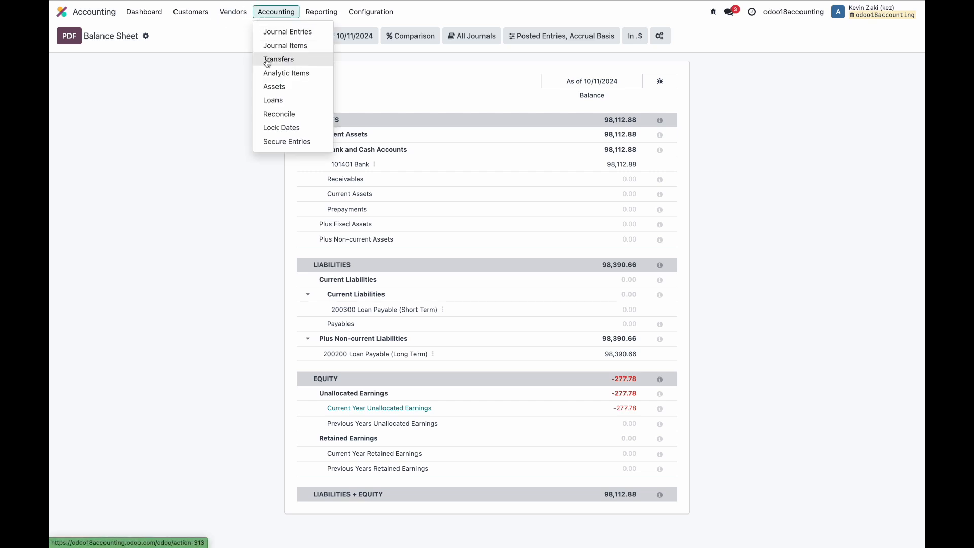
pyautogui.click(272, 100)
pyautogui.click(267, 85)
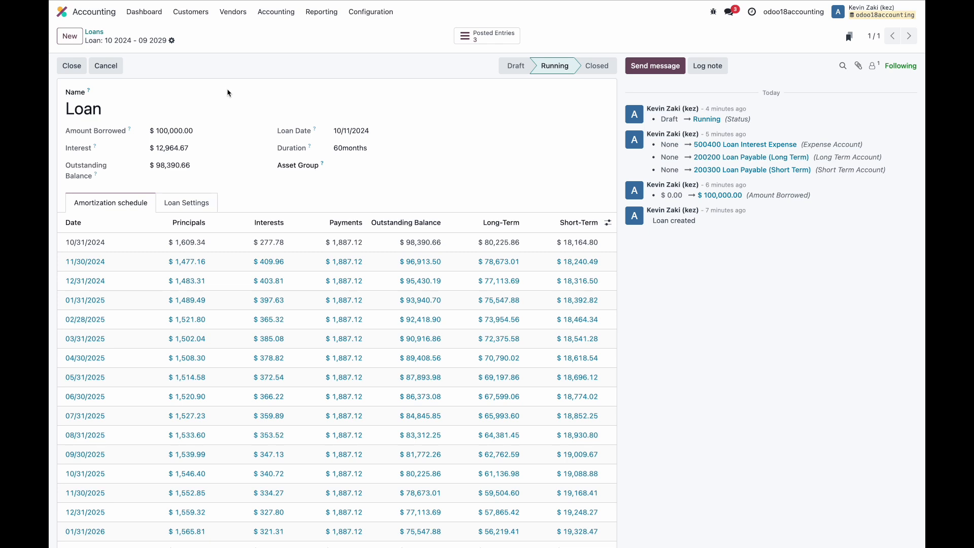
pyautogui.click(107, 65)
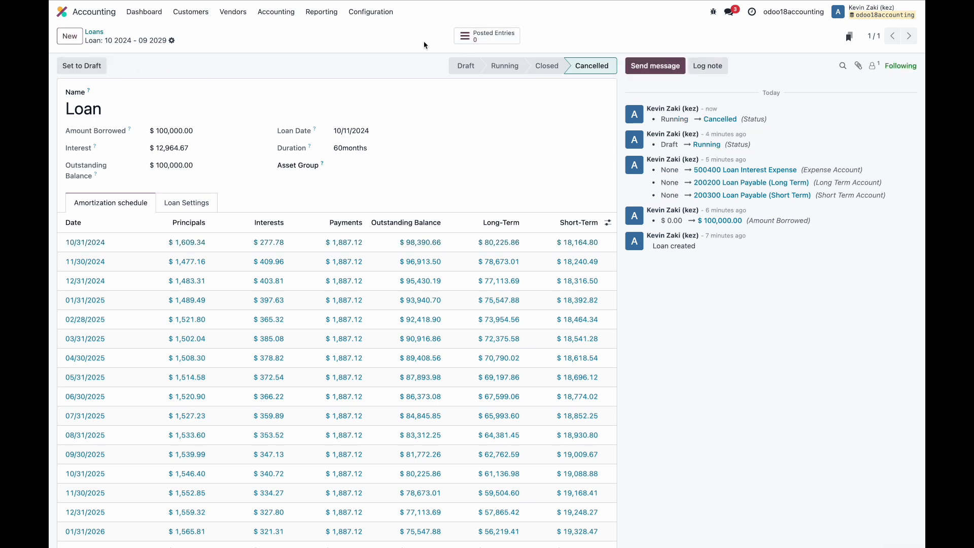
# Step: Review the balance sheet and the posted journal entries after the cancellation, and return to the accounting dashboard
pyautogui.click(292, 14)
pyautogui.click(327, 14)
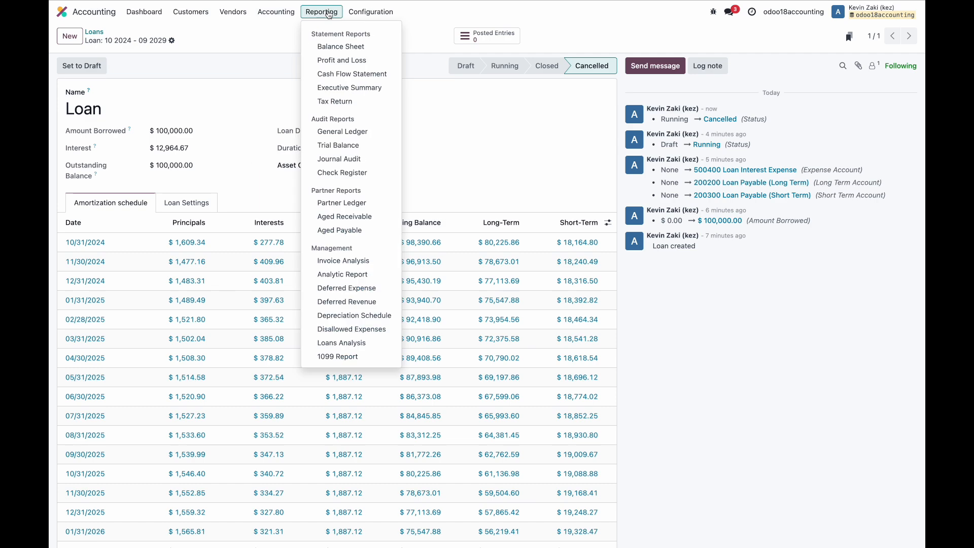
pyautogui.click(329, 44)
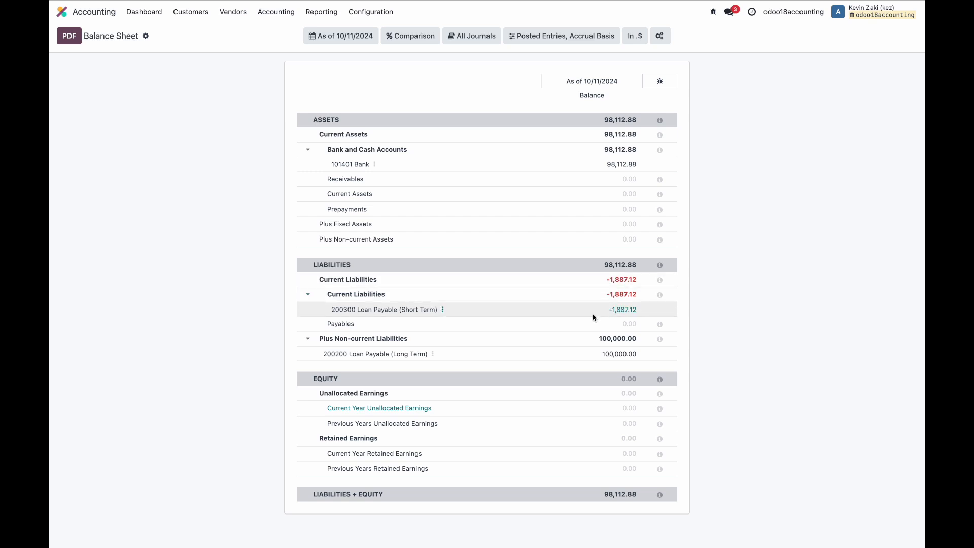
pyautogui.click(283, 14)
pyautogui.click(286, 32)
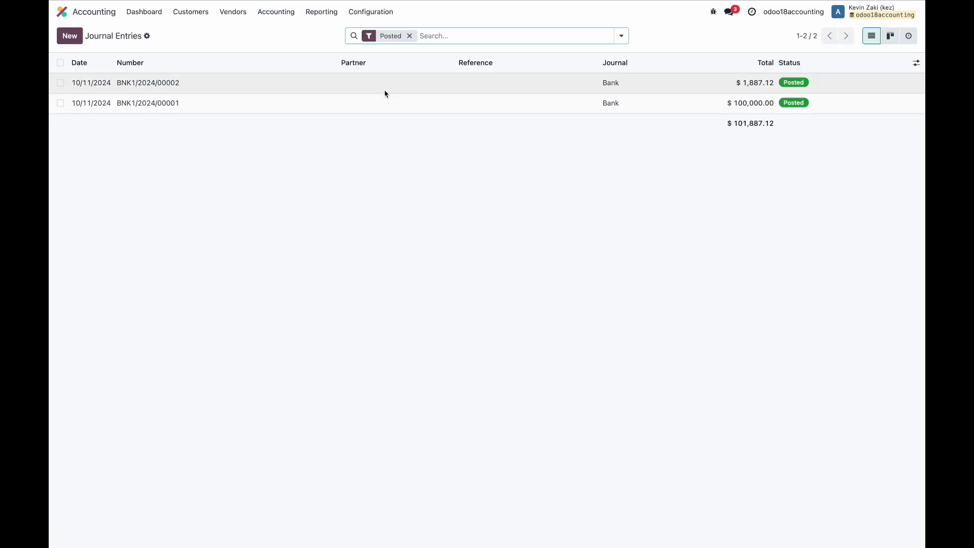
pyautogui.click(152, 12)
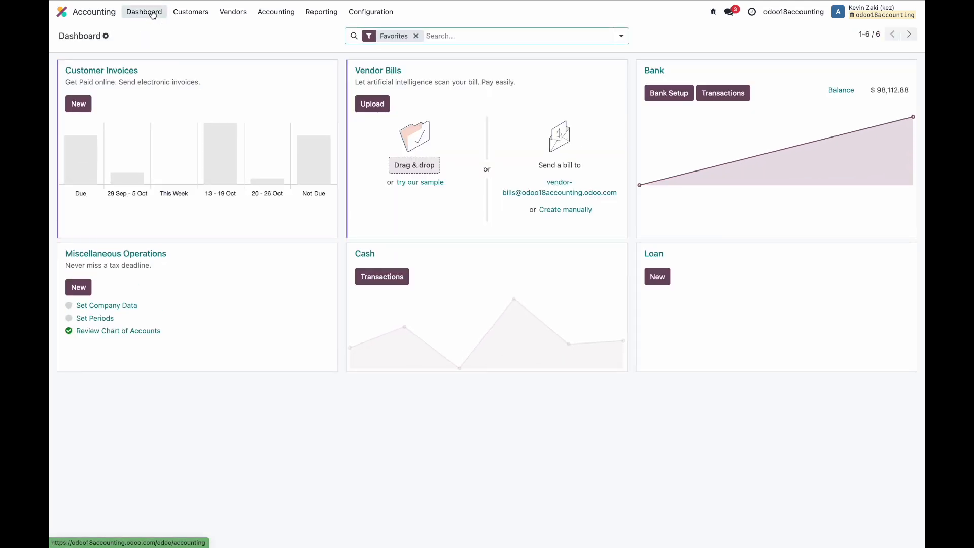